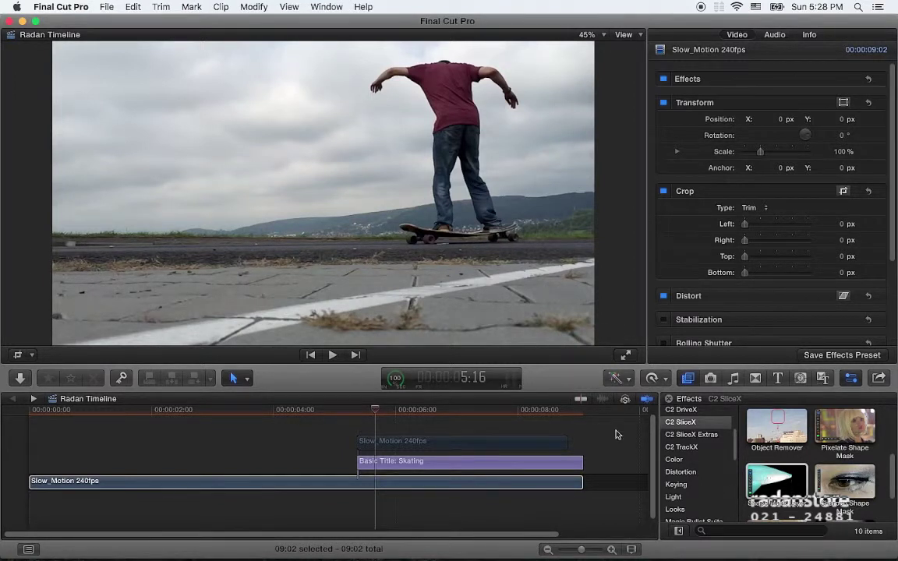
Glance at the coremelt.com page in the browser, then return to the Final Cut Pro project
scroll(692, 445, up, 1)
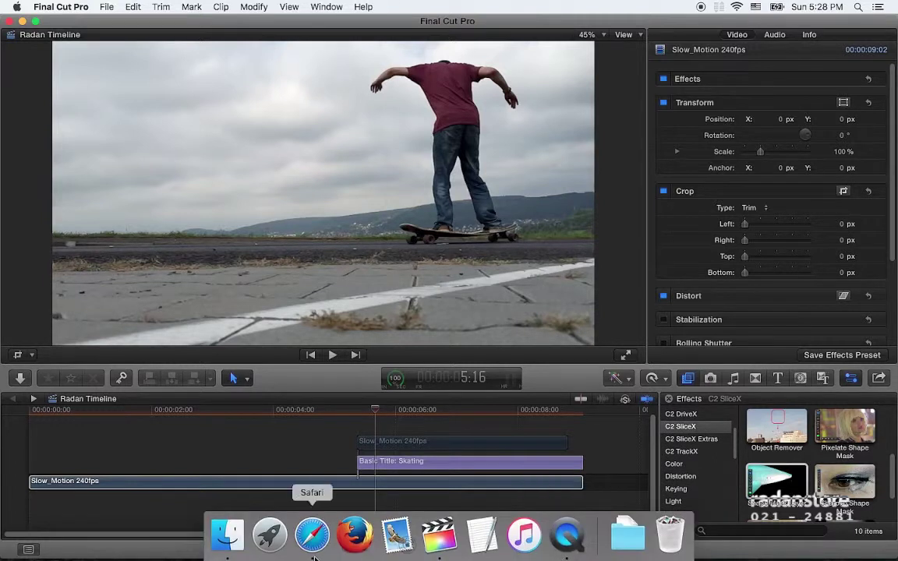
click(311, 546)
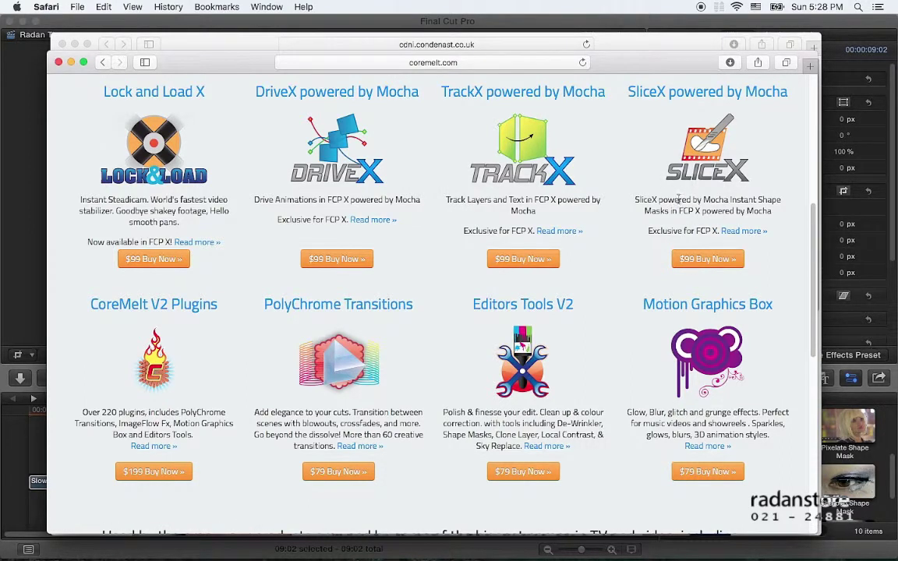
click(589, 26)
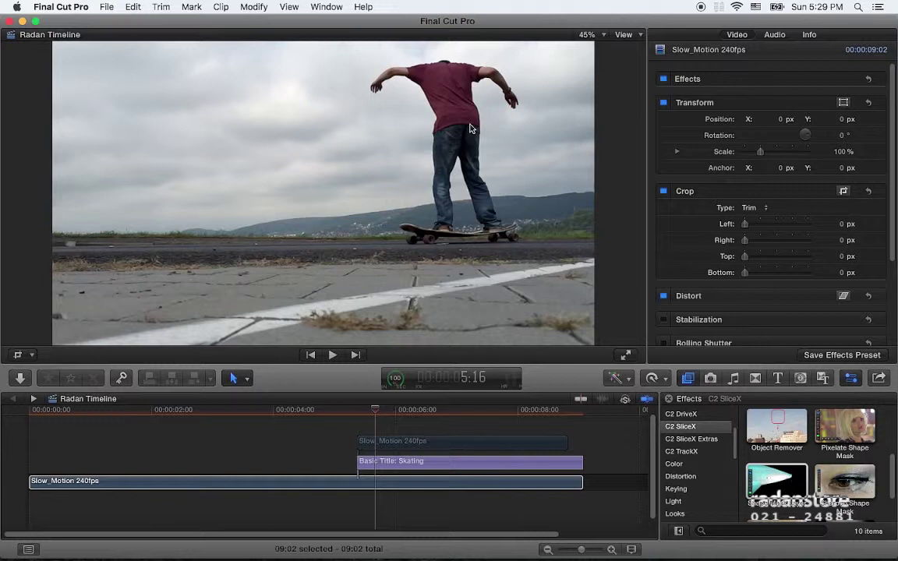
Select the upper Slow_Motion 240fps clip and scrub to around 6:08 where the title passes the skater
click(446, 445)
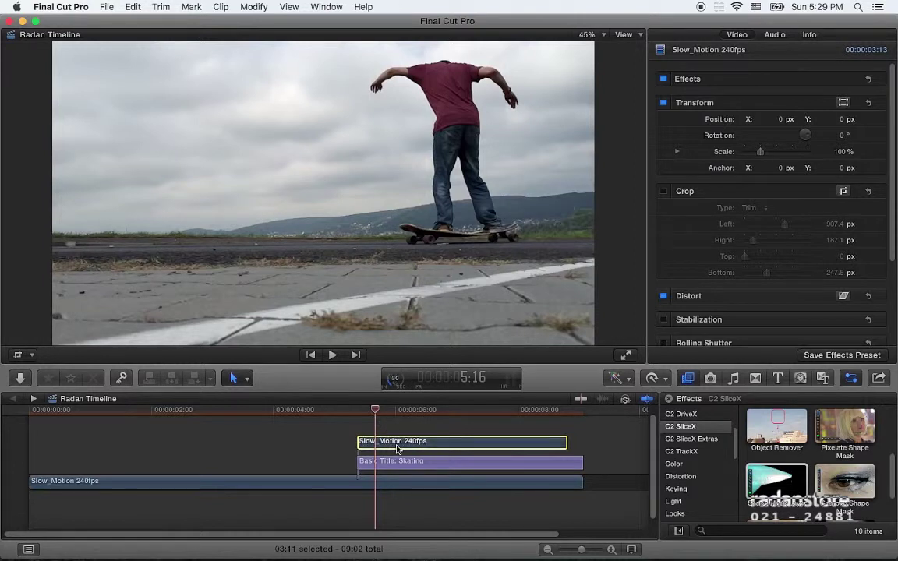
drag(377, 413, 464, 422)
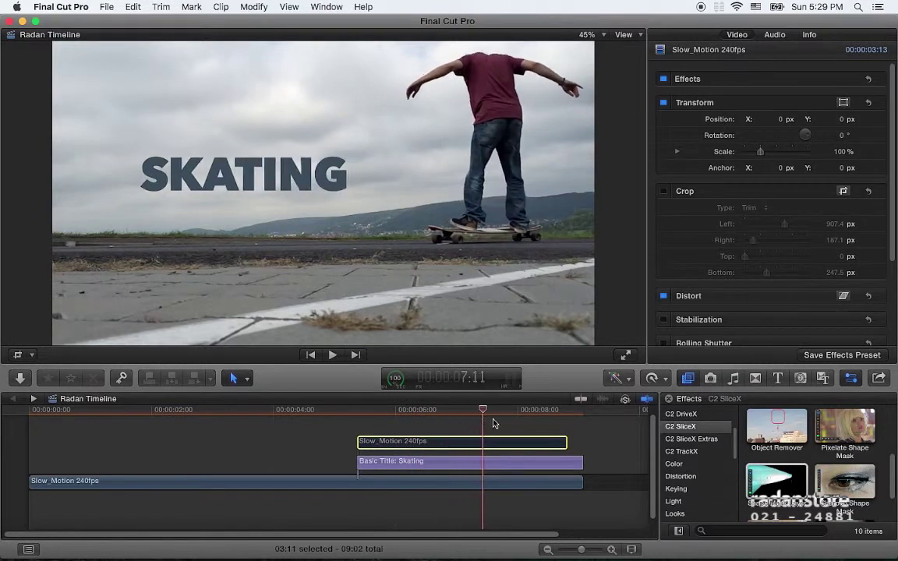
mouse_move(464, 422)
mouse_down()
mouse_move(395, 431)
mouse_move(432, 434)
mouse_move(423, 437)
mouse_up()
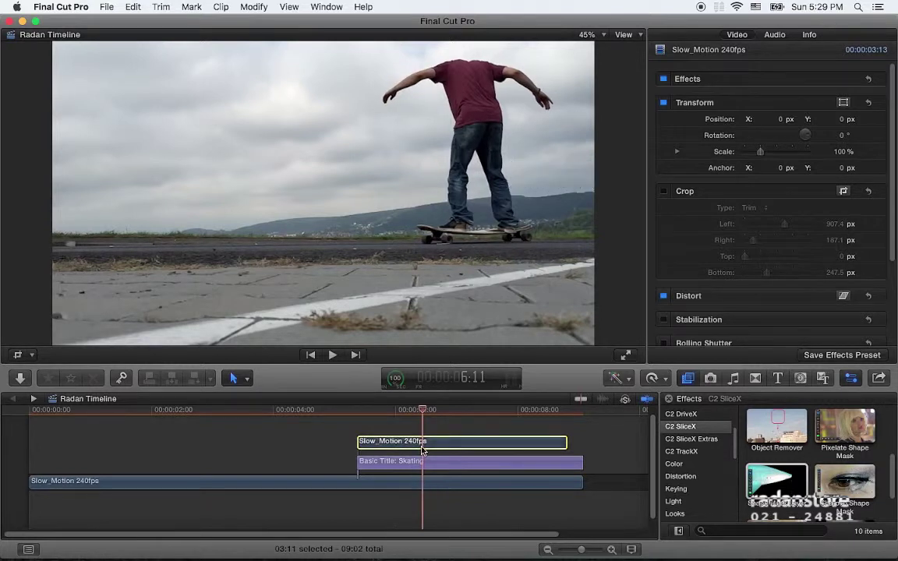
mouse_move(424, 413)
mouse_down()
mouse_move(413, 424)
mouse_move(426, 424)
mouse_up()
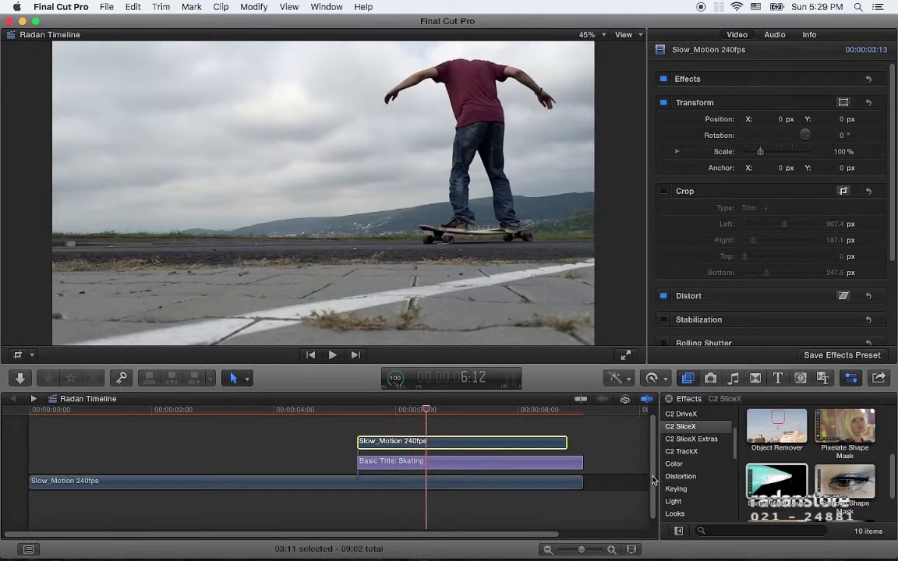
scroll(714, 496, down, 5)
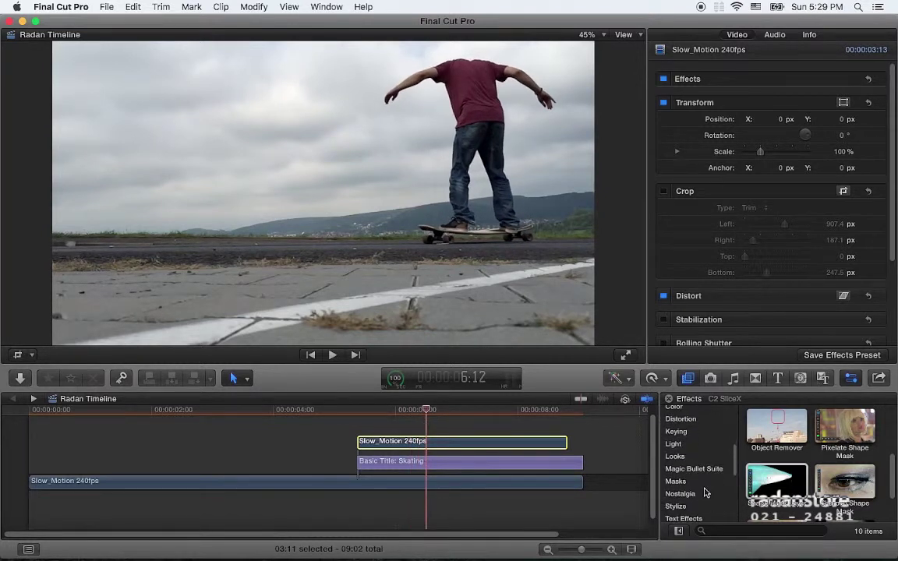
Apply Draw Mask from the Masks category to the upper skater clip and expand its settings
click(710, 484)
scroll(710, 477, down, 1)
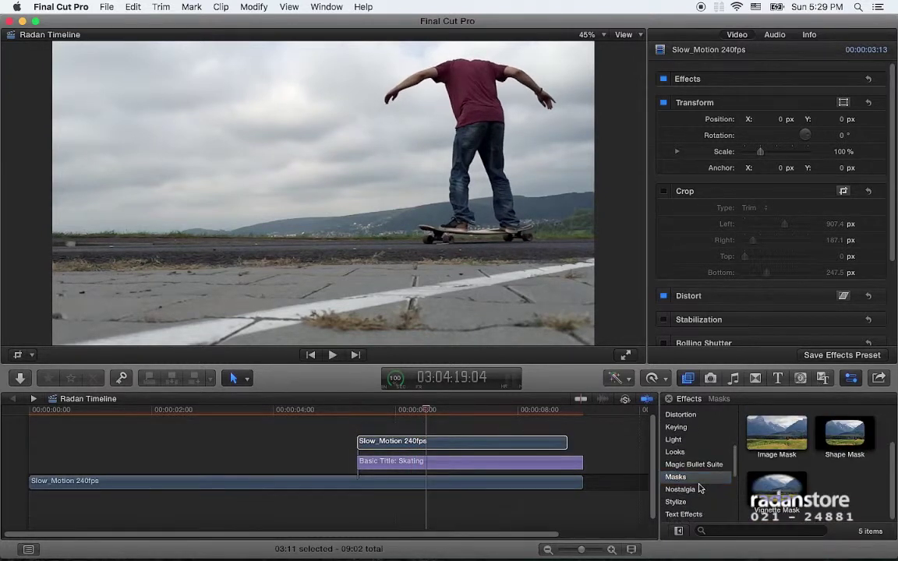
scroll(763, 486, up, 2)
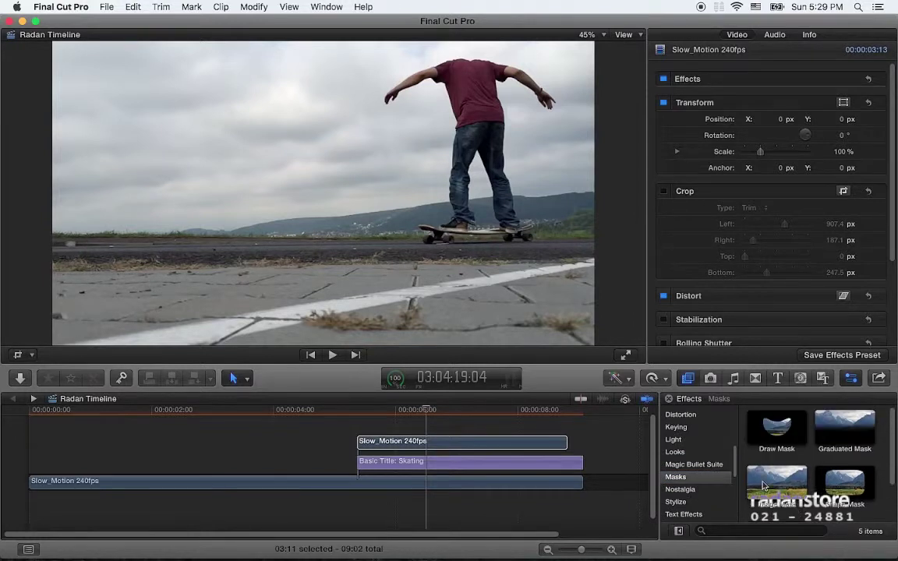
drag(776, 442, 499, 442)
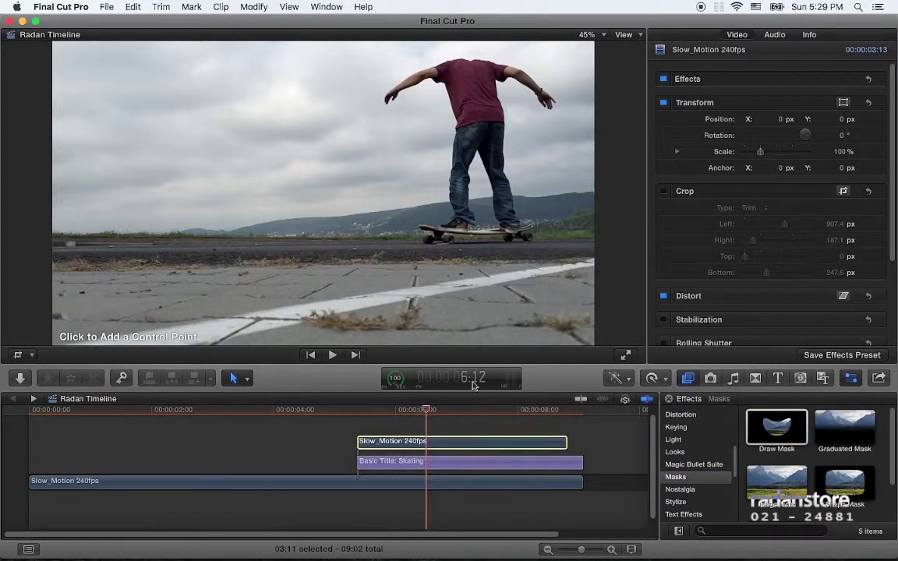
click(677, 96)
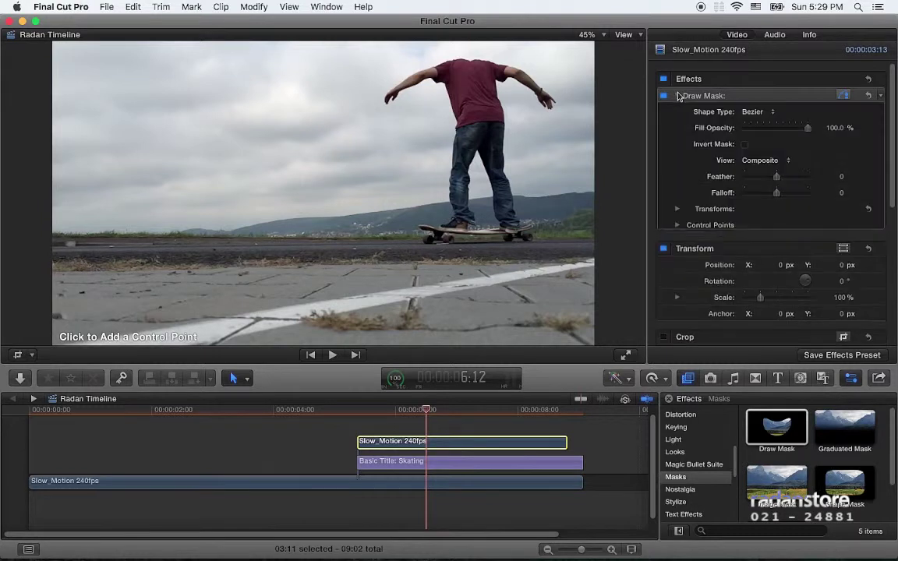
click(843, 95)
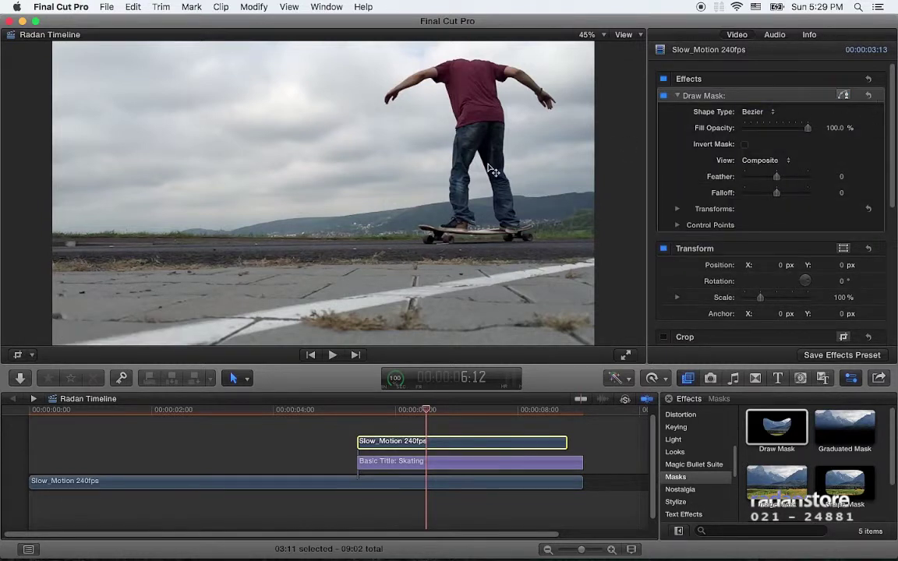
click(843, 95)
Trace mask points from the skater's waist around both legs and feet, closing the outline
click(455, 133)
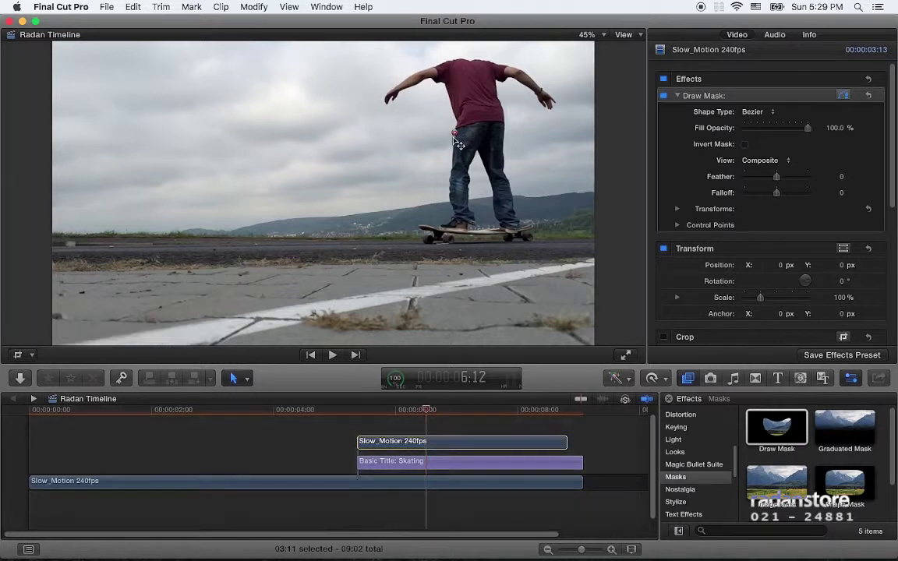
click(451, 159)
click(450, 201)
click(464, 221)
click(470, 194)
click(478, 153)
click(497, 222)
click(514, 219)
click(502, 156)
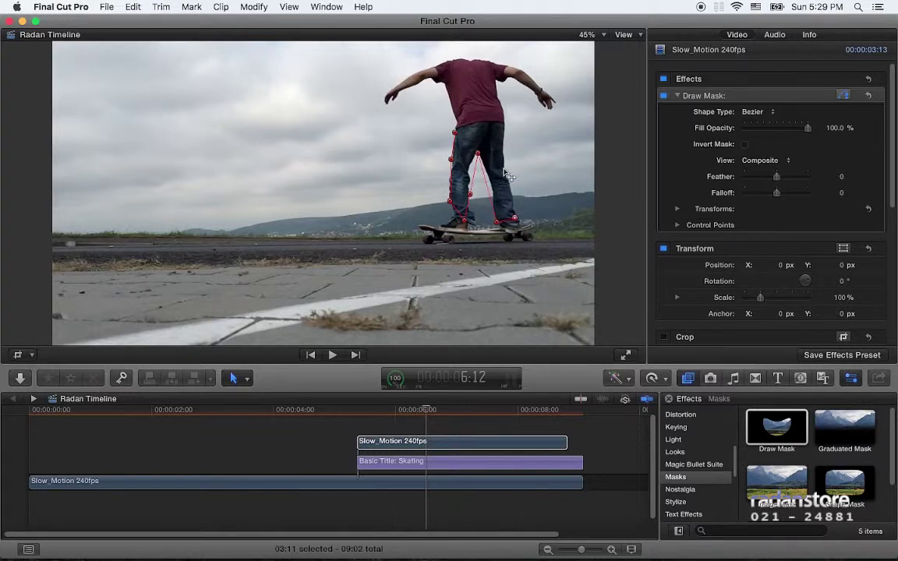
click(506, 122)
click(477, 121)
click(456, 136)
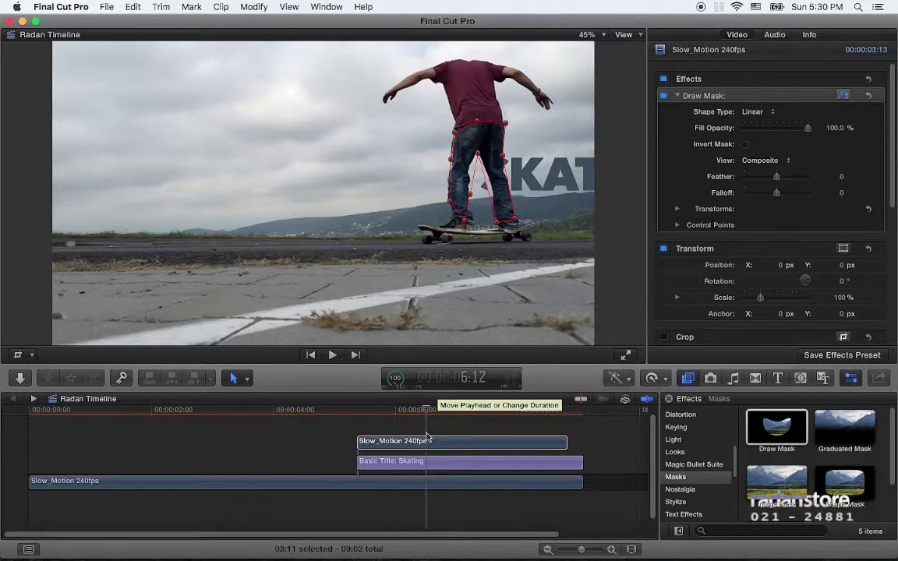
Scrub the masked upper clip forward to check the mask, then return to 6:12
click(428, 410)
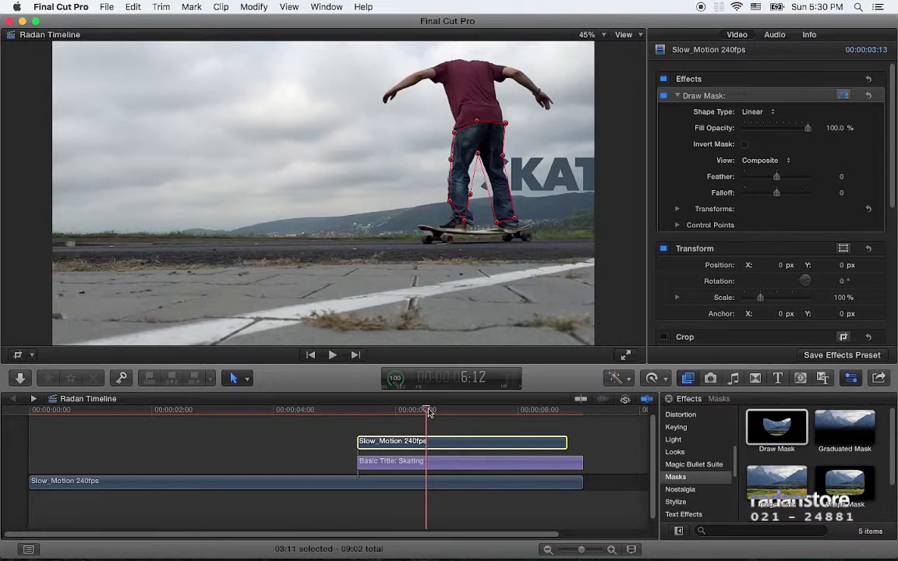
drag(428, 411, 450, 419)
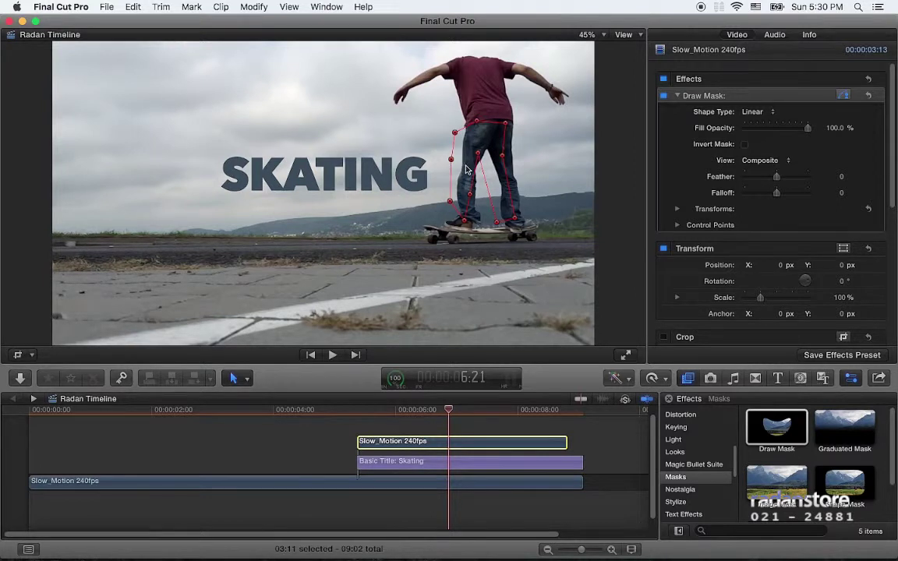
drag(449, 411, 428, 411)
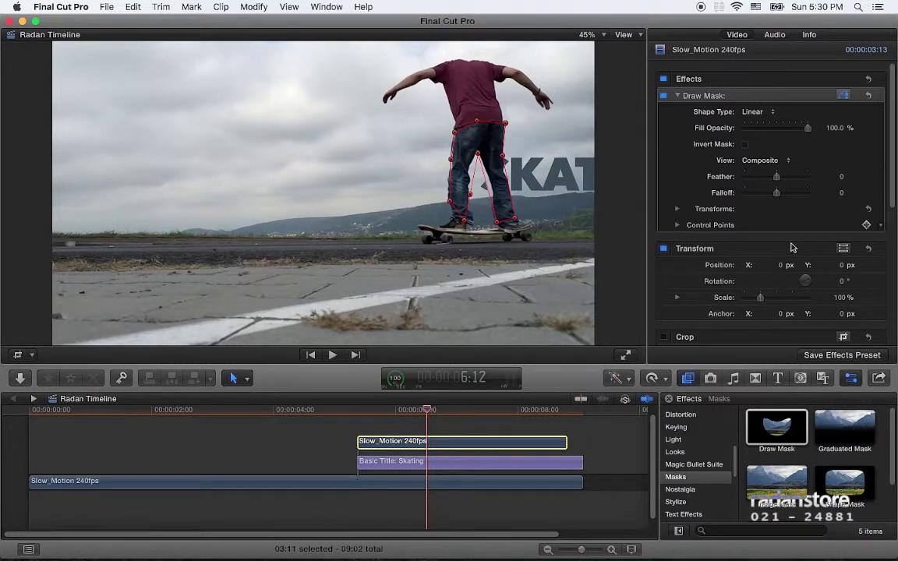
At 7:00, select all the Draw Mask control points and shift them right onto the legs
click(678, 224)
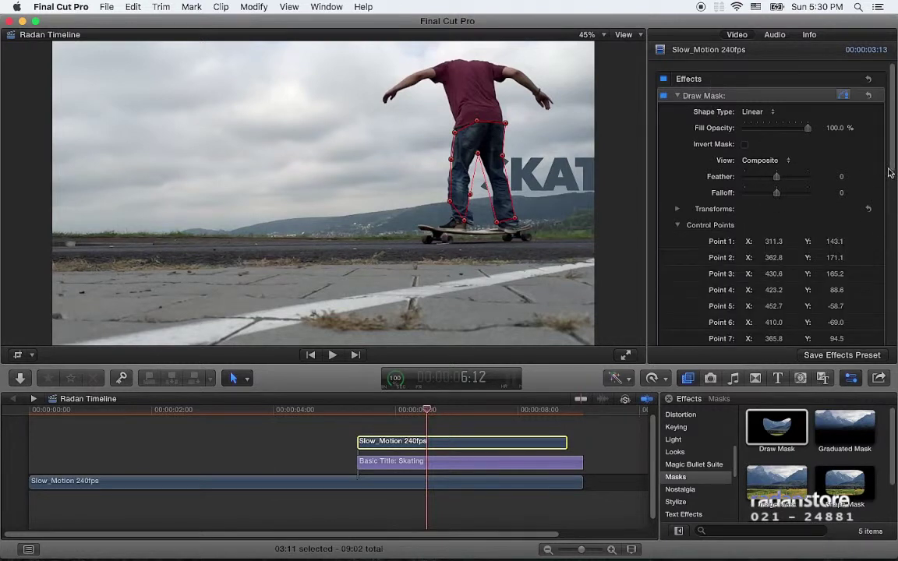
scroll(803, 155, down, 5)
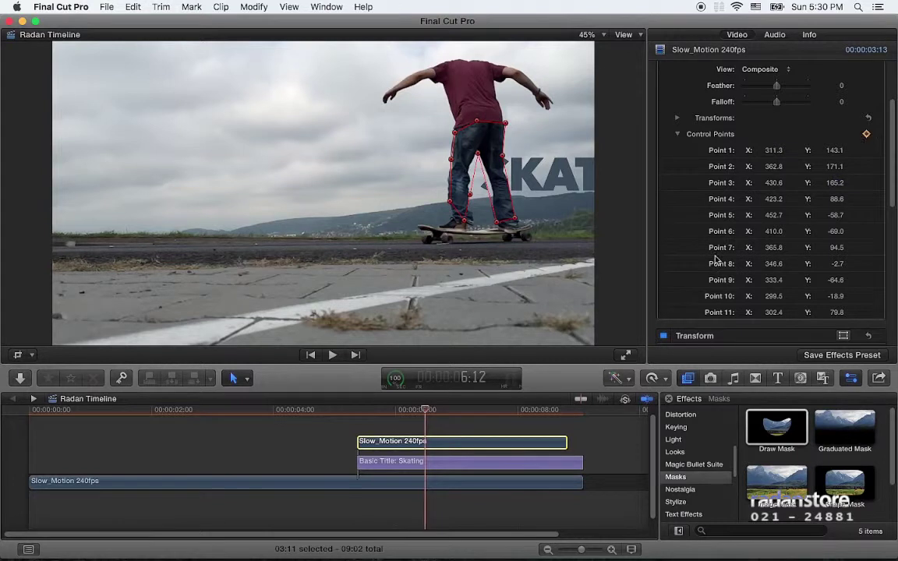
click(456, 410)
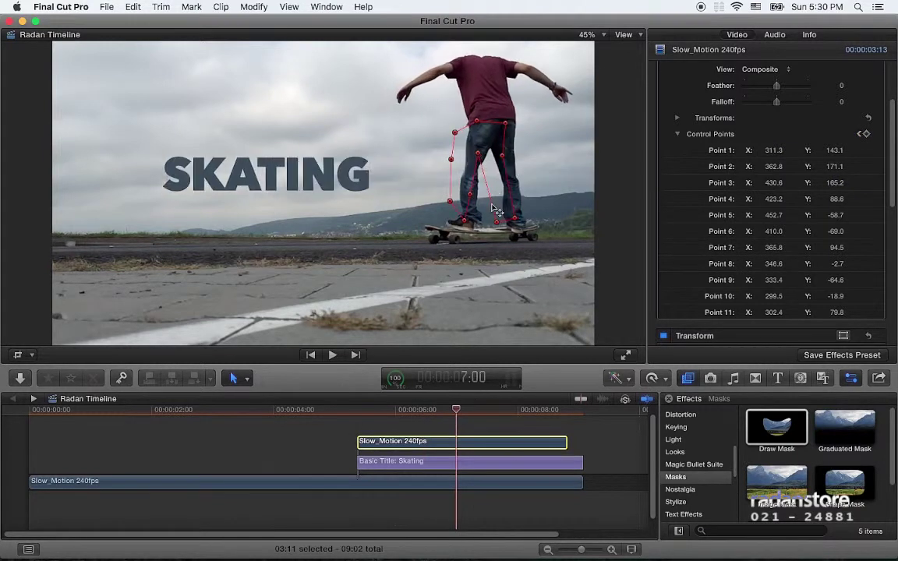
drag(444, 122, 527, 236)
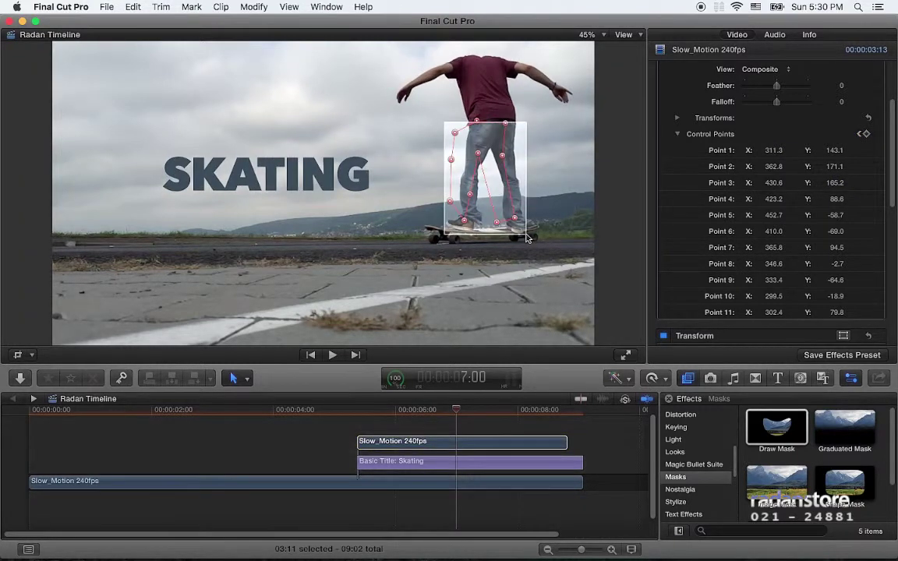
drag(457, 149, 515, 159)
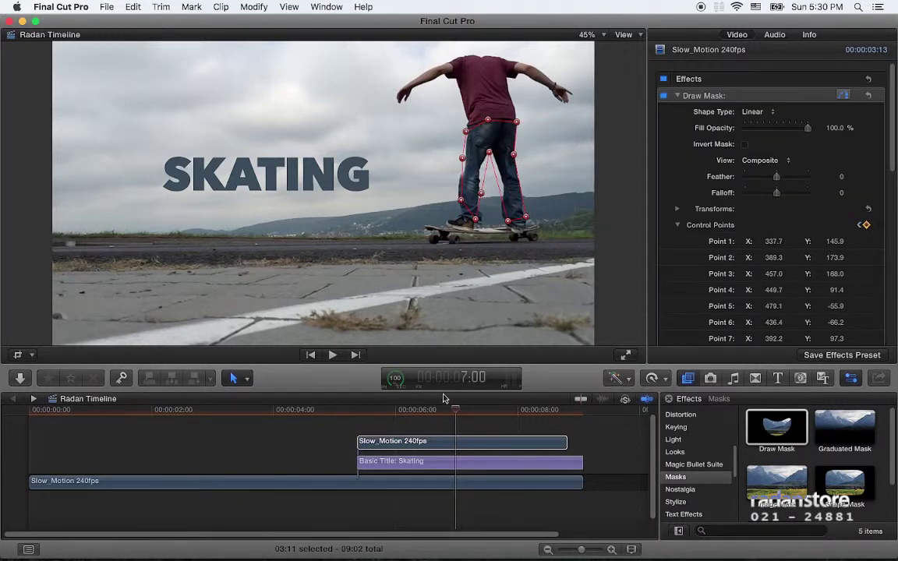
Scrub back through 6:20 and 6:17 to verify the keyframed mask, then select the Draw Mask effect
drag(456, 411, 446, 411)
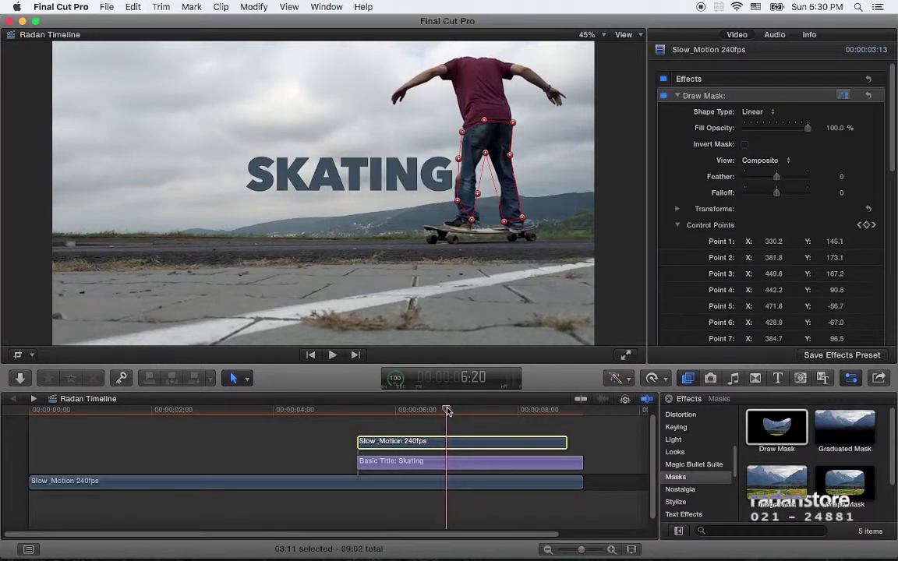
drag(446, 412, 416, 412)
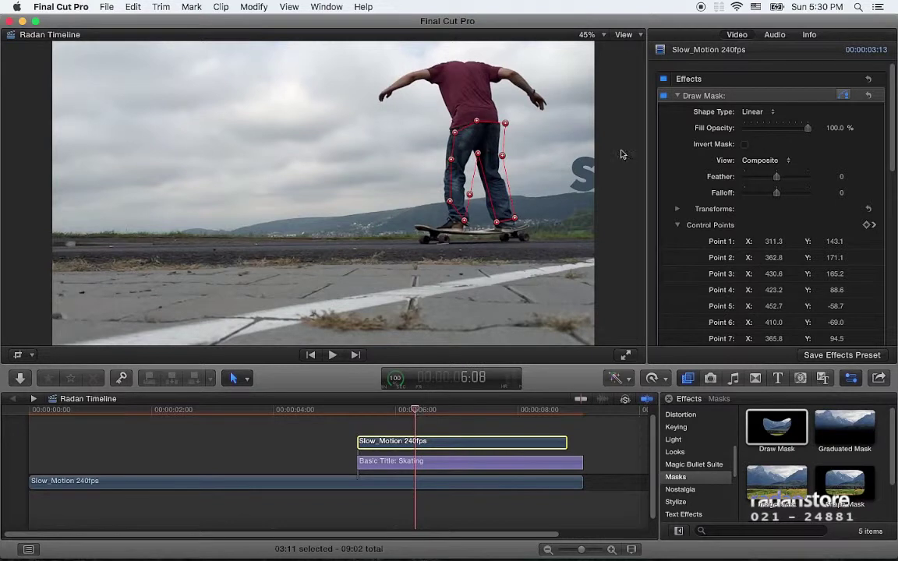
click(636, 88)
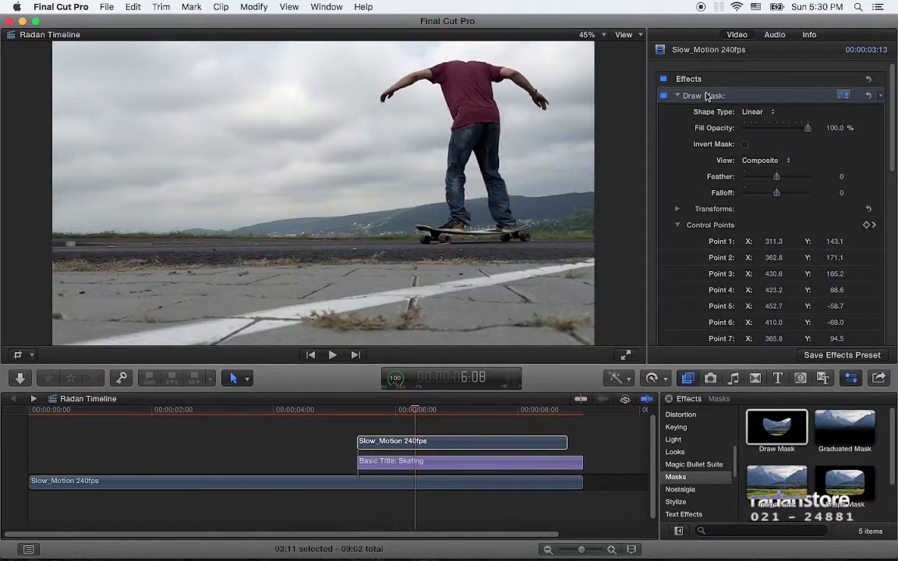
Delete the Draw Mask and apply C2 SliceX Shape Mask Layer to the upper Slow_Motion clip
key(Delete)
scroll(702, 461, up, 5)
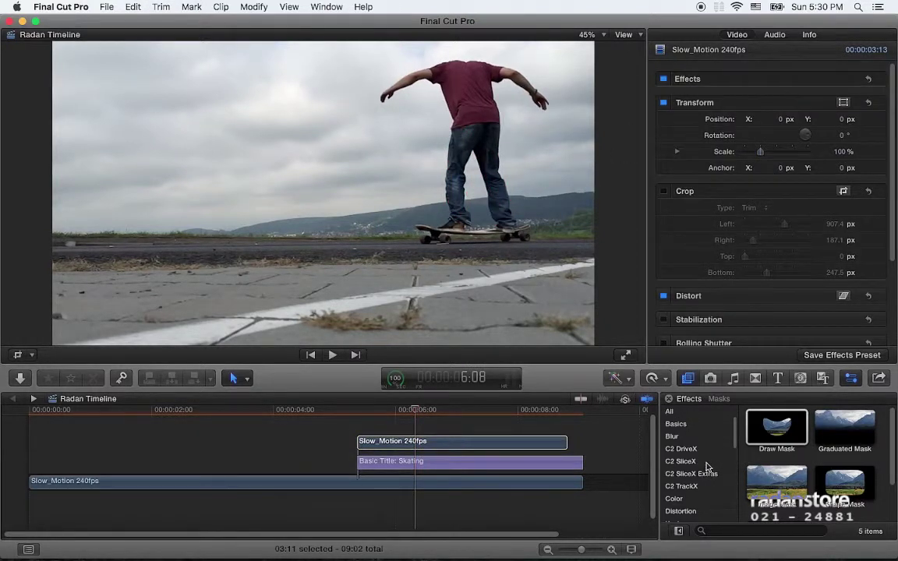
click(681, 461)
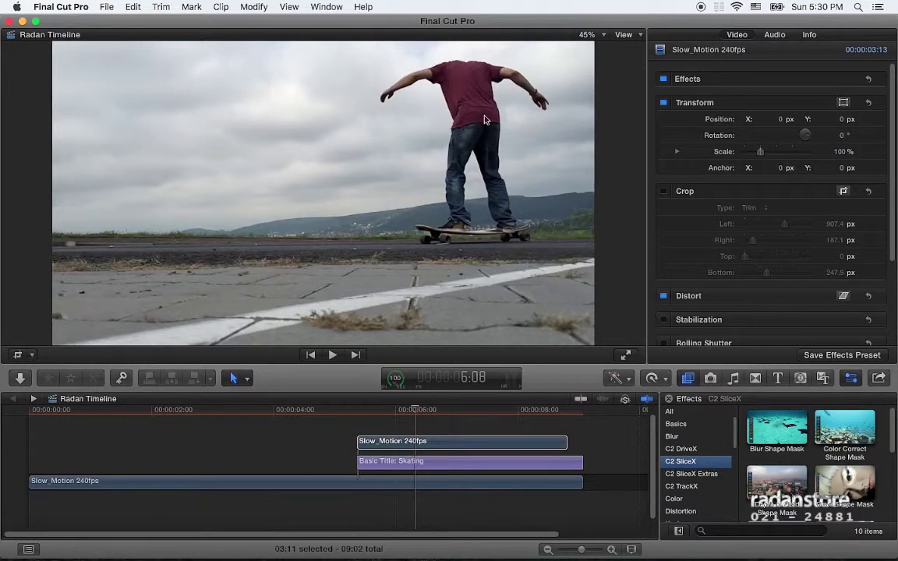
scroll(769, 476, down, 3)
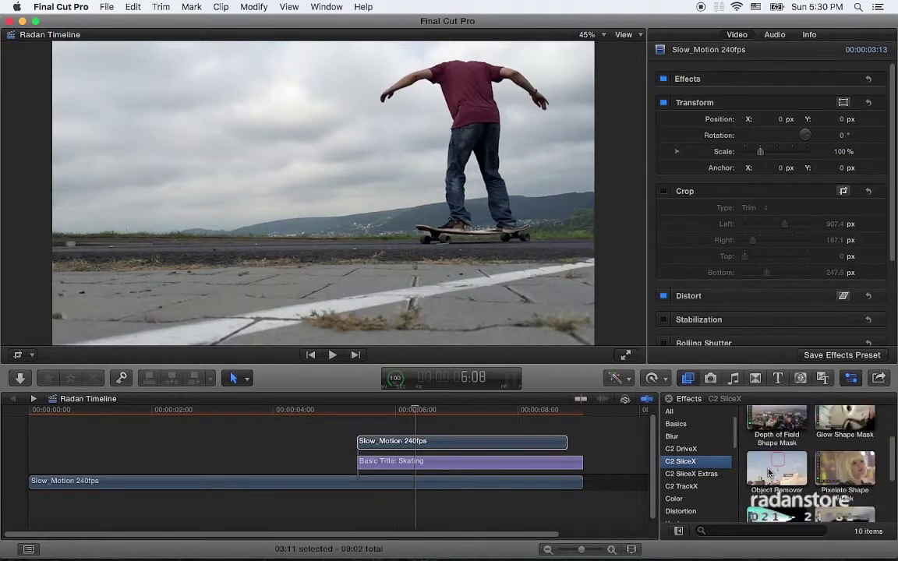
scroll(772, 487, down, 3)
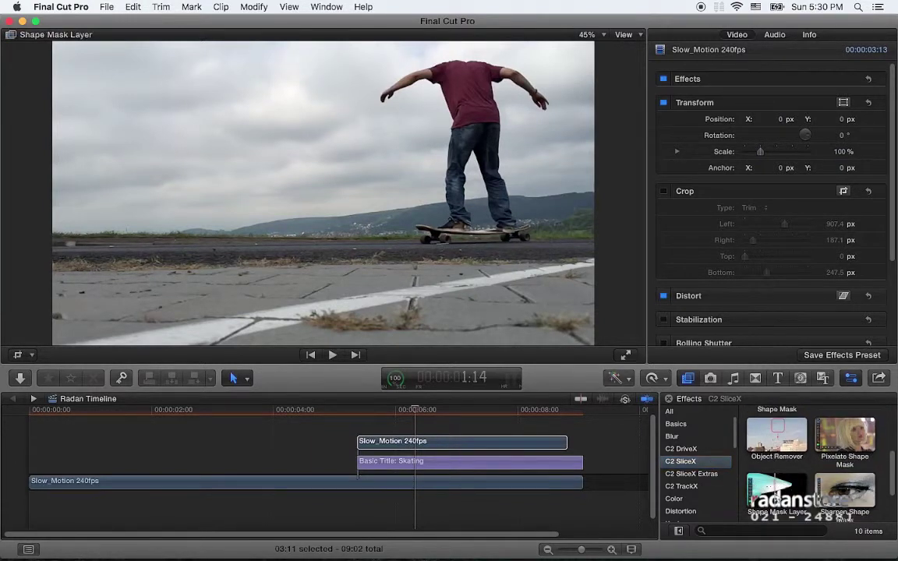
drag(777, 493, 520, 447)
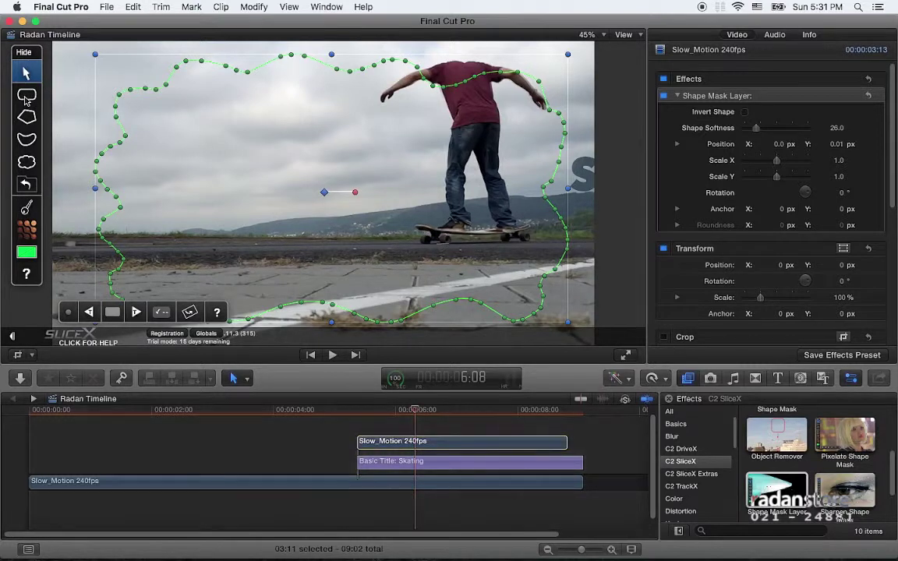
Draw a soft oval SliceX mask over the sky, adjust its roundness and position it at 0.11, 0.13
click(26, 94)
drag(172, 100, 303, 115)
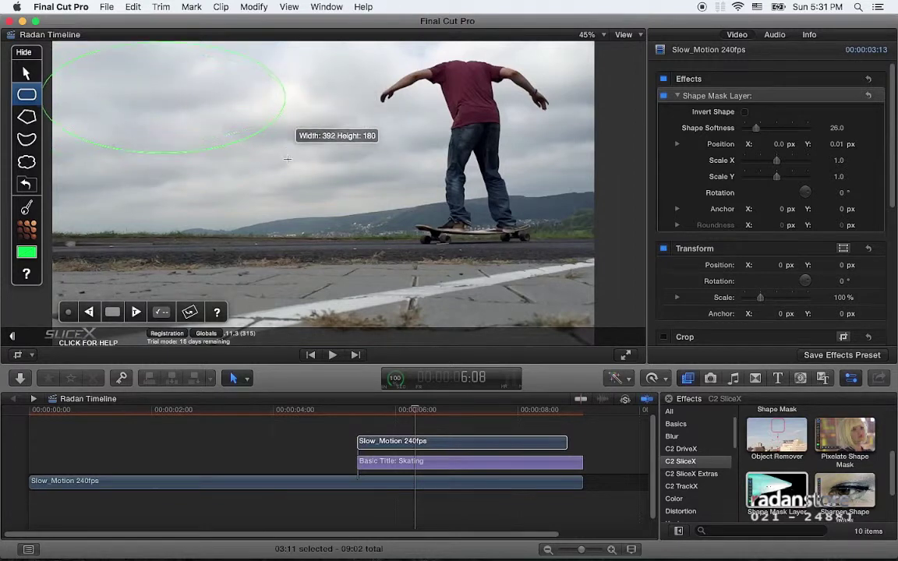
drag(304, 114, 287, 163)
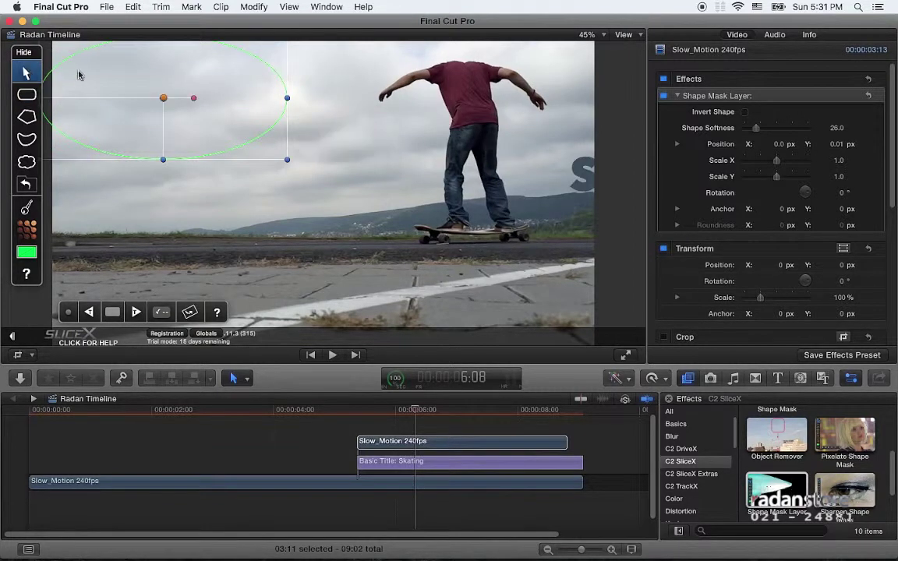
drag(163, 97, 163, 122)
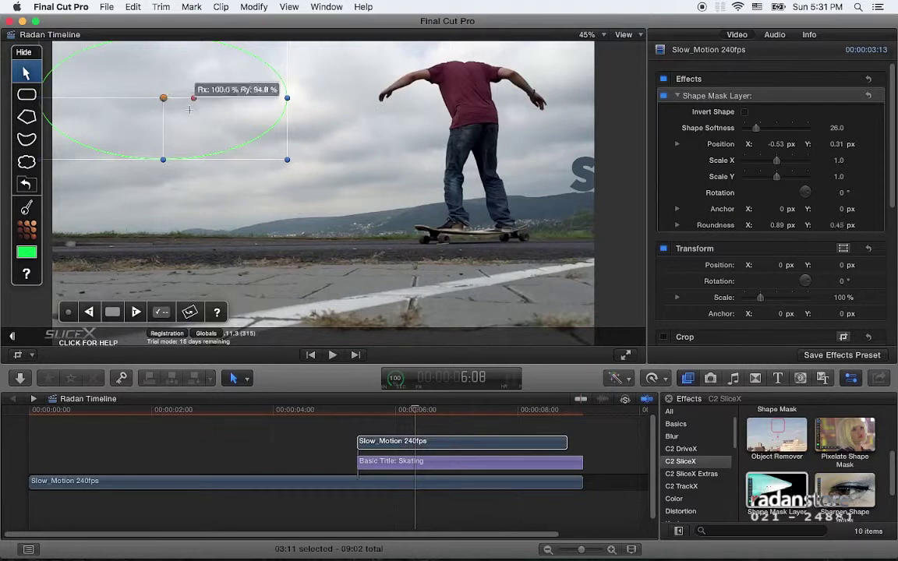
drag(244, 135, 396, 189)
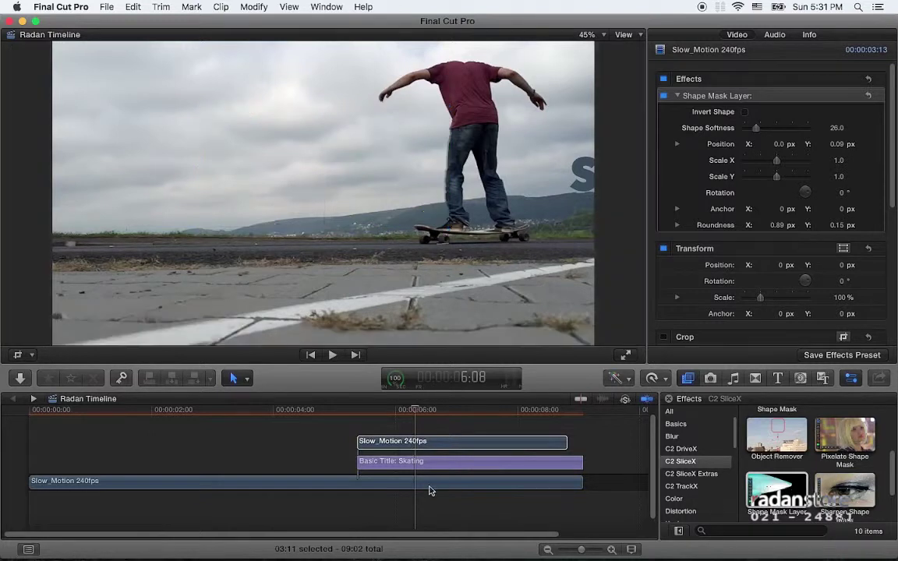
click(429, 485)
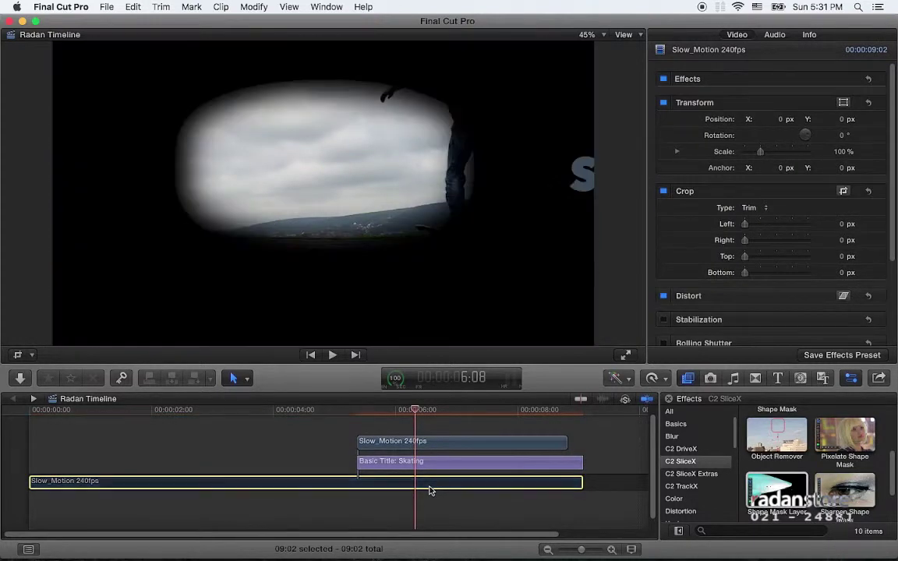
click(417, 442)
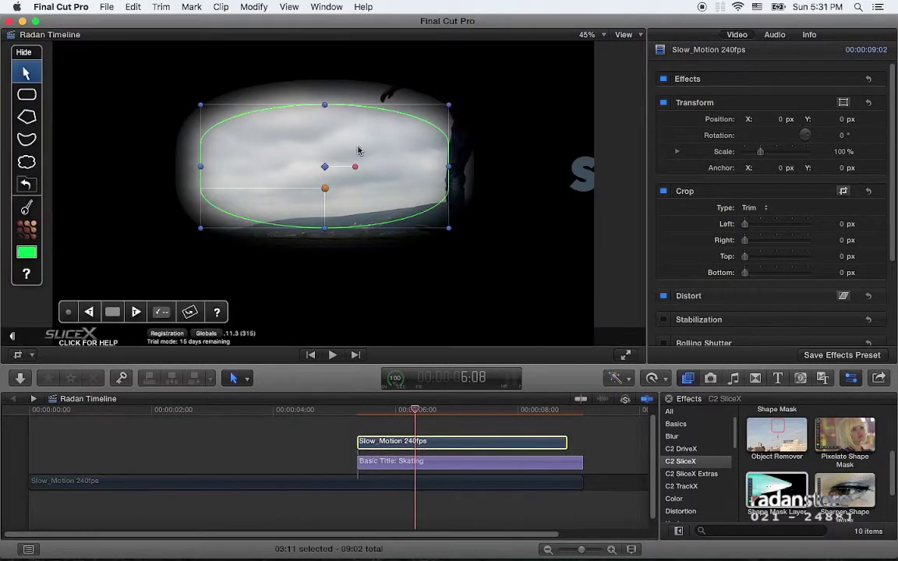
mouse_move(322, 175)
mouse_down()
mouse_move(459, 131)
mouse_move(355, 158)
mouse_move(346, 136)
mouse_up()
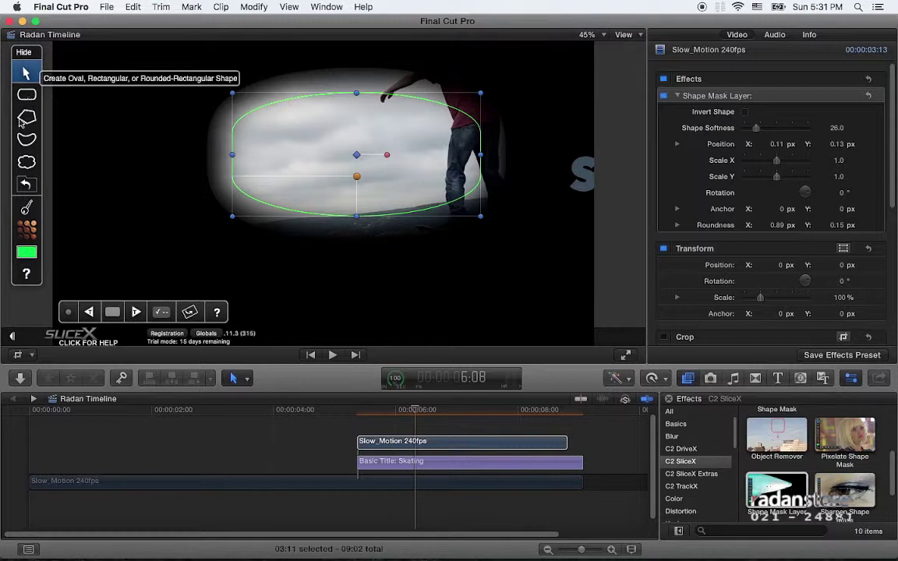
Draw a four-corner test polygon mask over the sky with the SliceX polygon tool
click(26, 117)
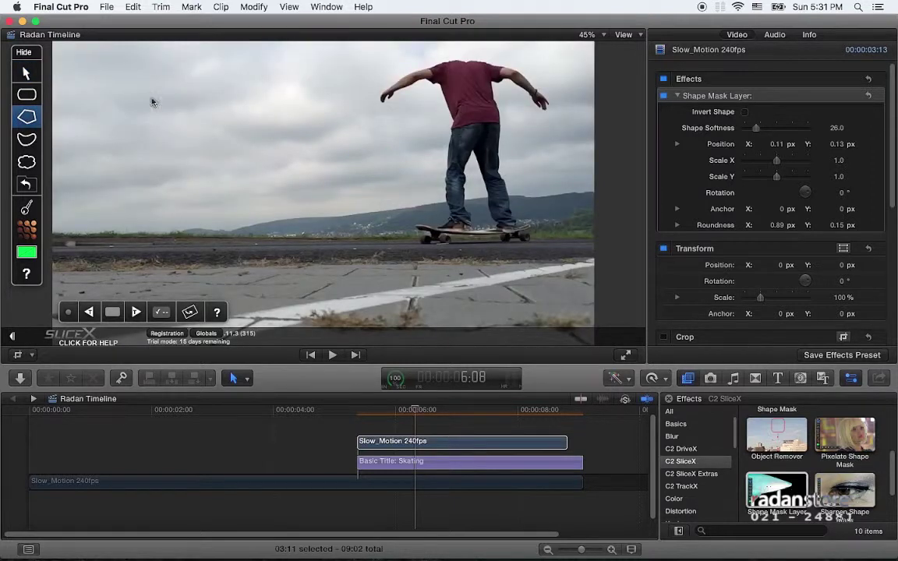
click(132, 167)
click(282, 178)
click(293, 100)
click(158, 98)
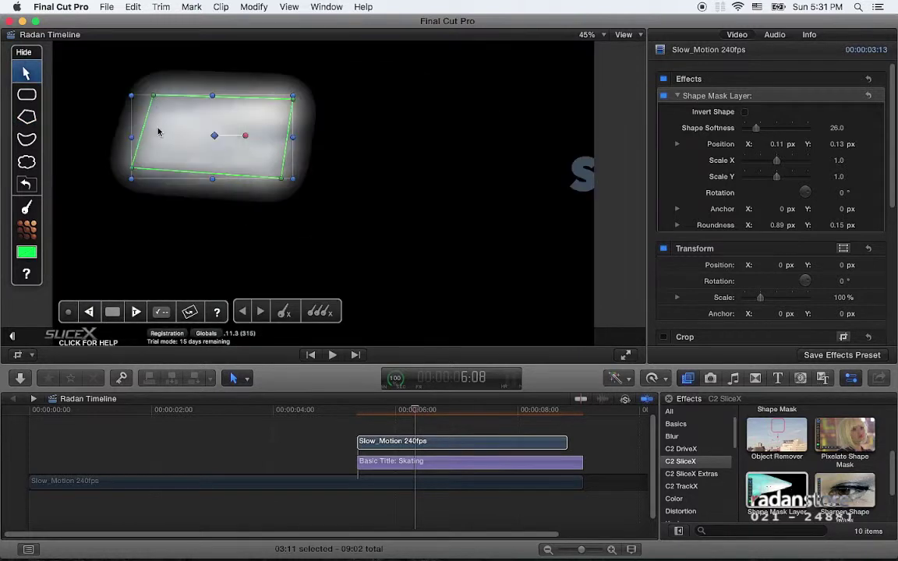
Draw a curved test bezier mask toward the skater, then reselect the bezier tool to clear it
click(28, 138)
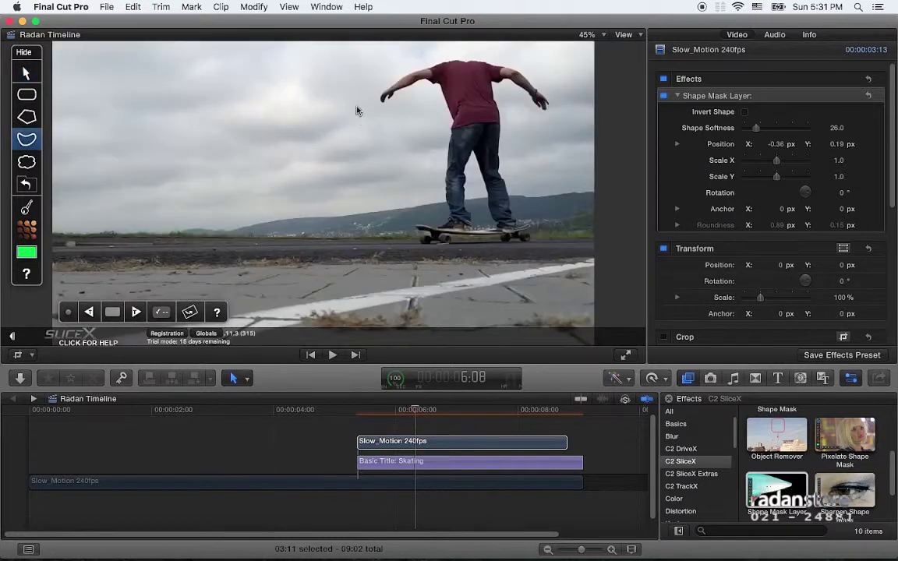
click(274, 94)
drag(207, 160, 223, 187)
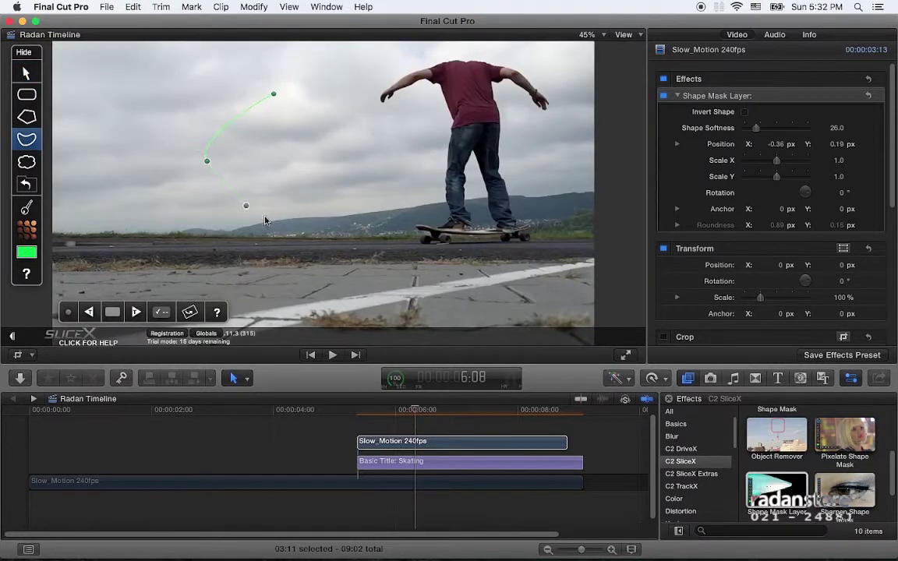
click(265, 218)
drag(301, 227, 321, 221)
drag(386, 184, 386, 132)
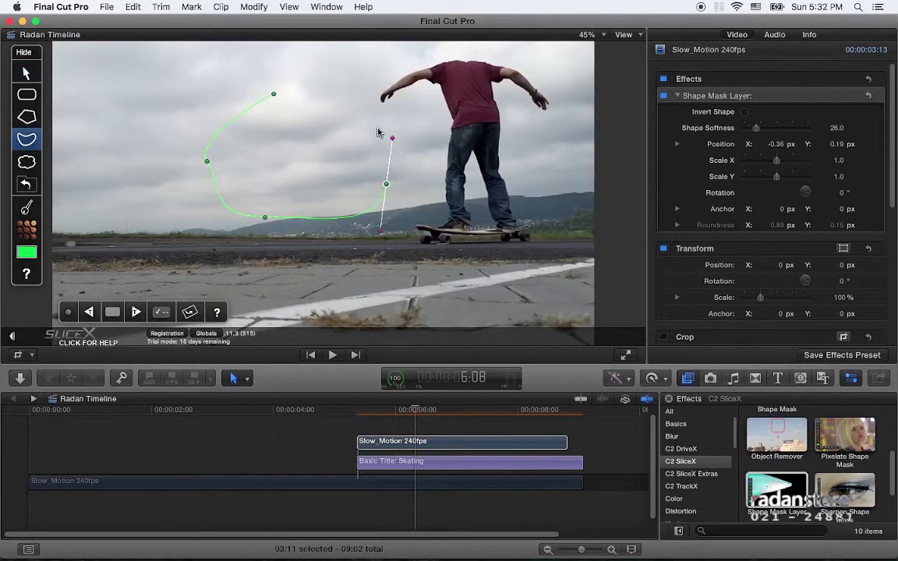
click(347, 98)
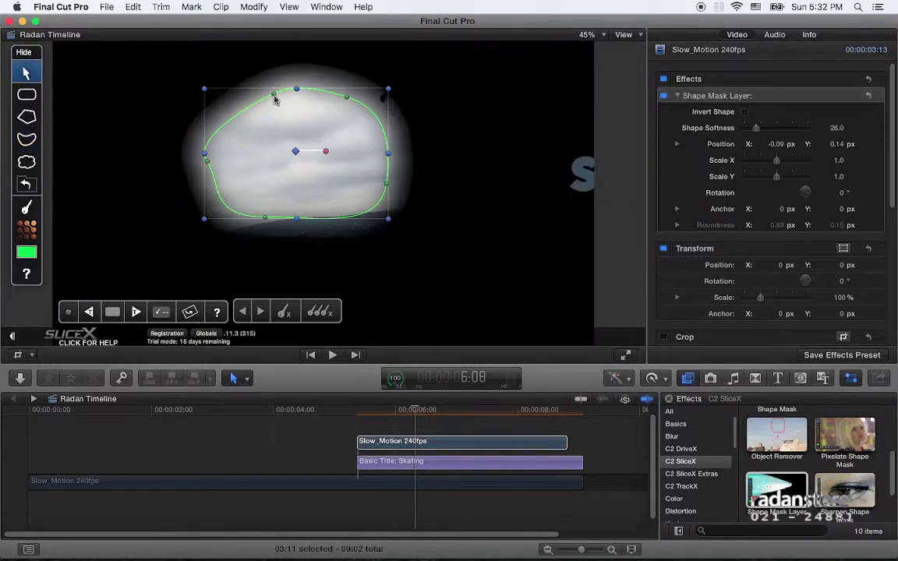
drag(274, 96, 290, 114)
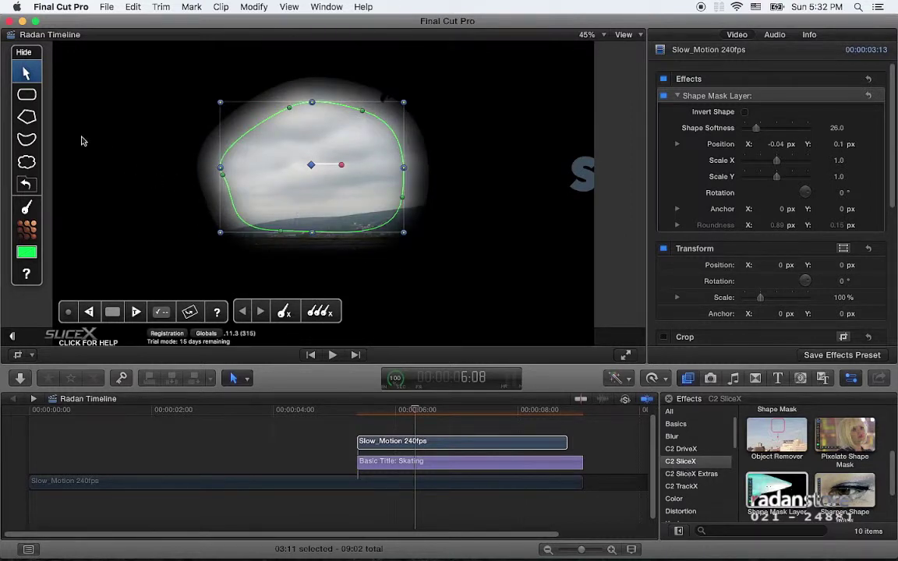
click(28, 139)
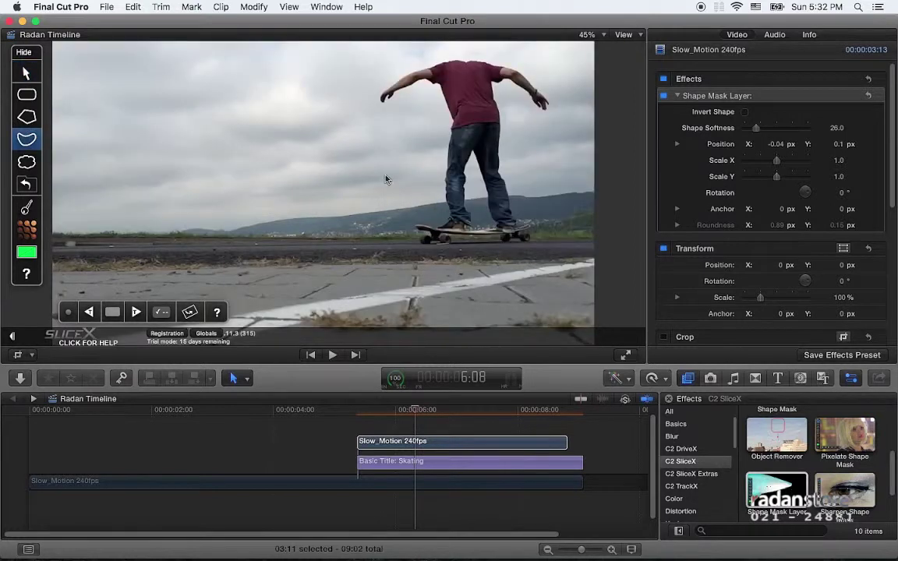
Trace a bezier mask from the skater's waist down around both jeans legs and shoes, closing it at the start
drag(452, 127, 447, 160)
mouse_move(446, 160)
mouse_down()
mouse_move(446, 207)
mouse_move(466, 195)
mouse_up()
drag(468, 157, 471, 156)
click(484, 189)
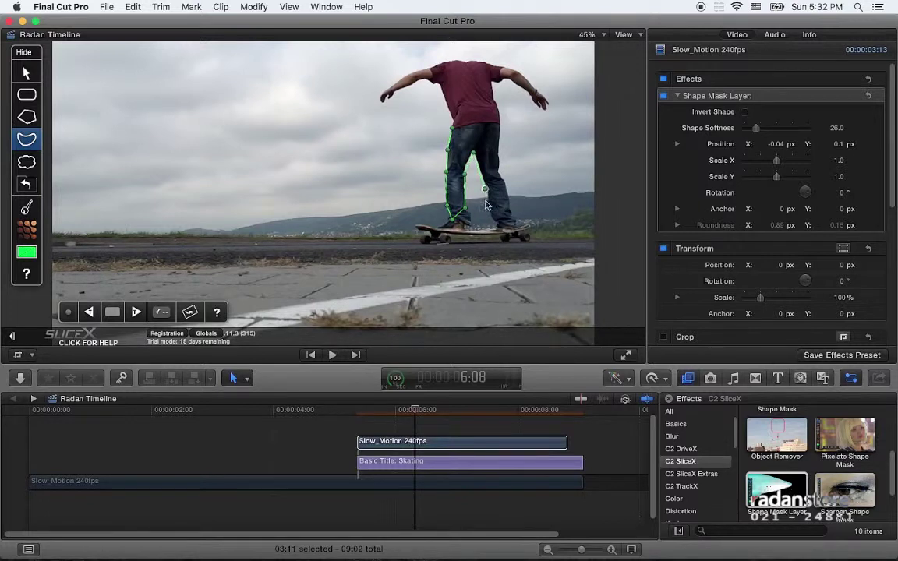
click(487, 214)
click(512, 216)
click(508, 181)
click(498, 123)
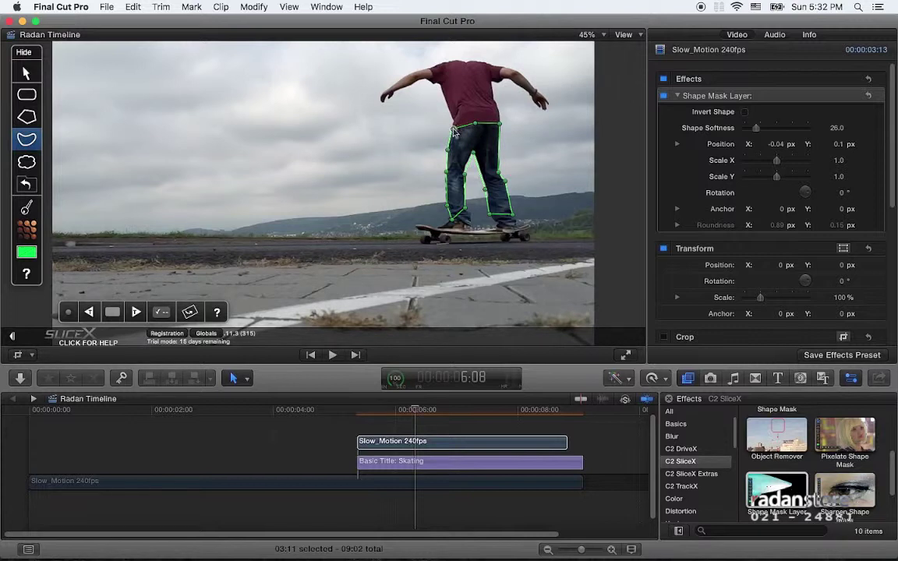
click(454, 130)
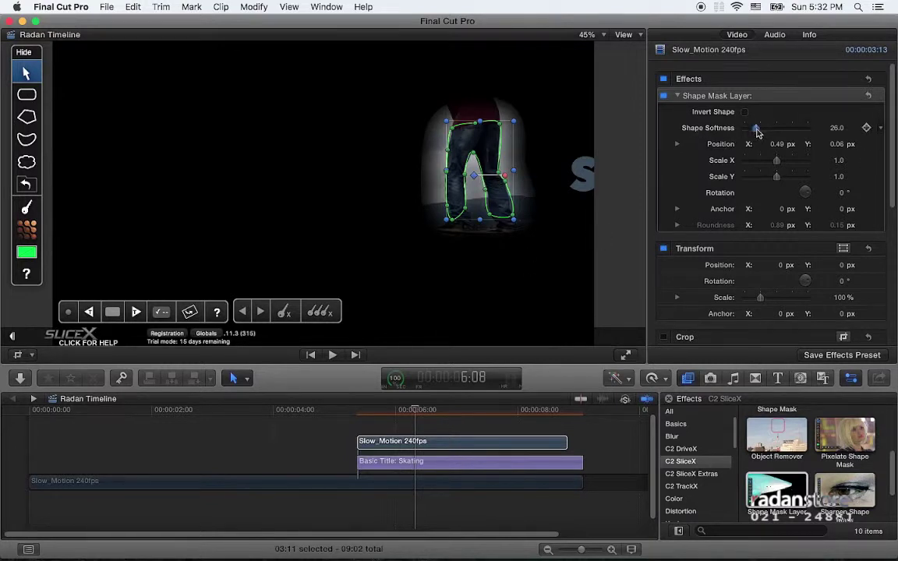
Lower Shape Softness to 1.0 and start SliceX tracking the legs mask forward
drag(756, 131, 746, 131)
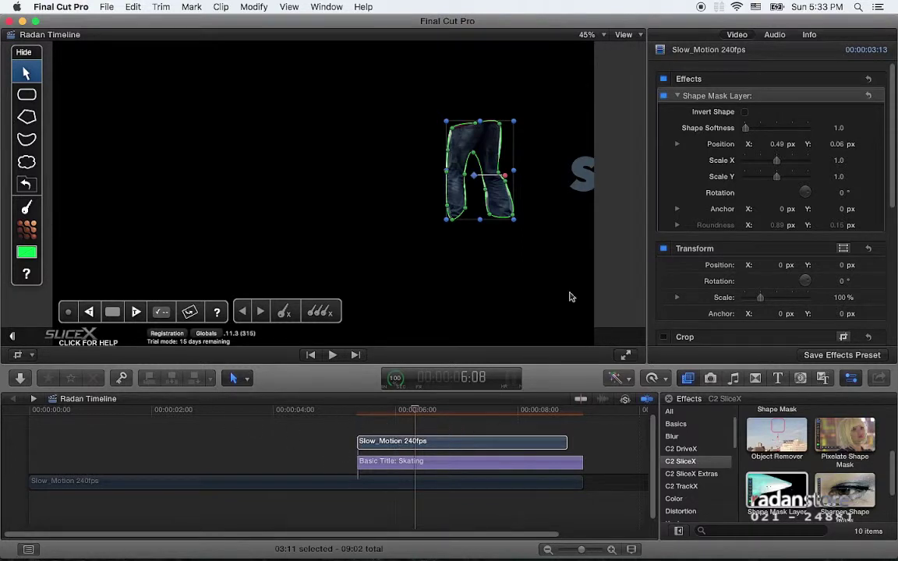
click(134, 311)
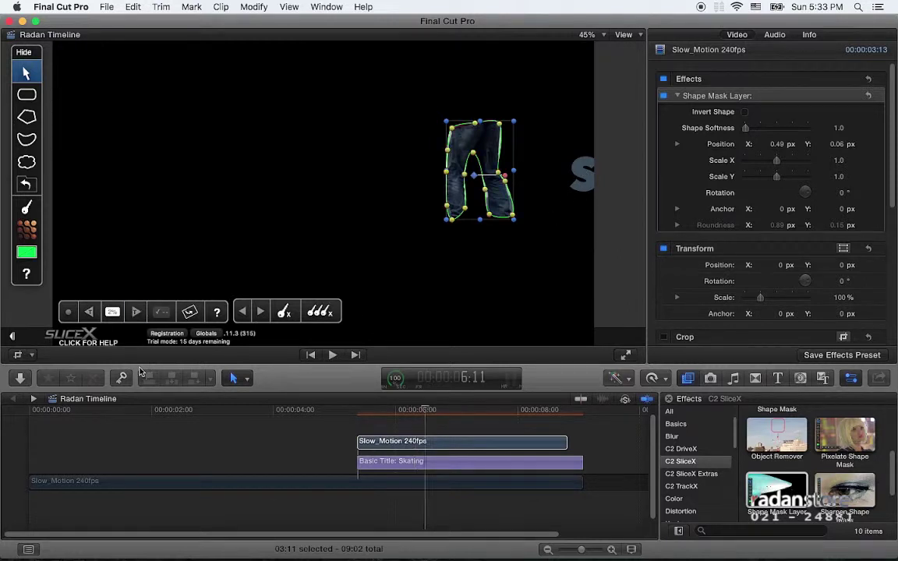
Stop the forward tracking once the leg mask reaches about 7:12
click(113, 313)
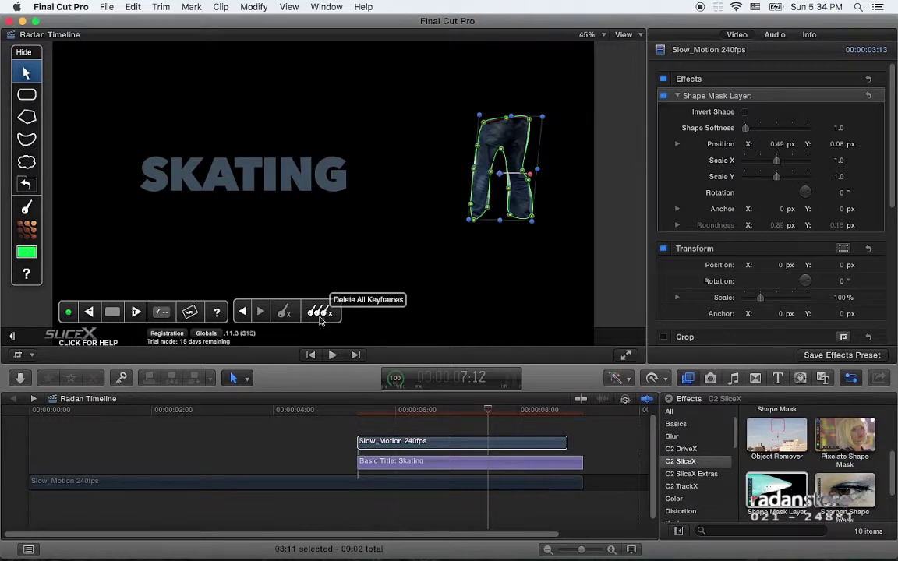
Zoom the viewer to 100% and scroll right to centre the masked jeans
click(590, 35)
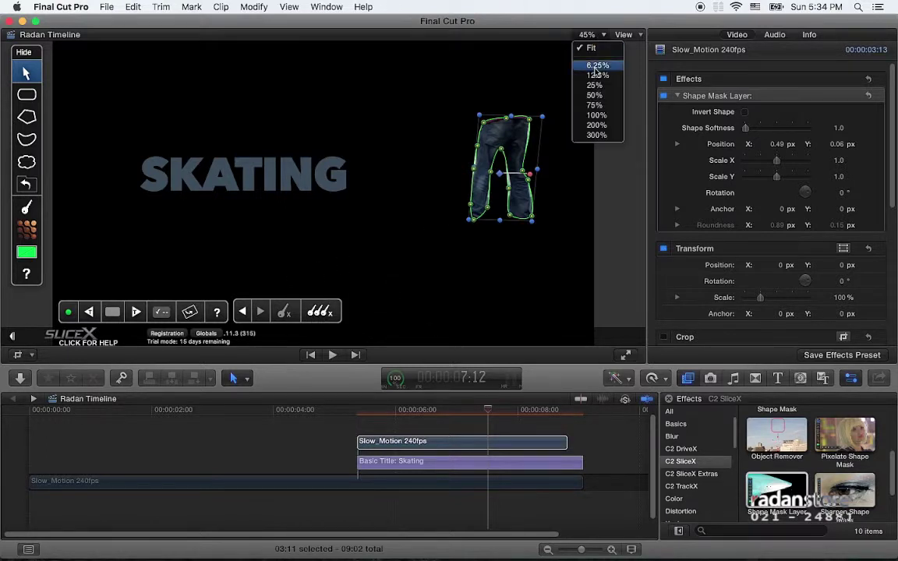
click(598, 115)
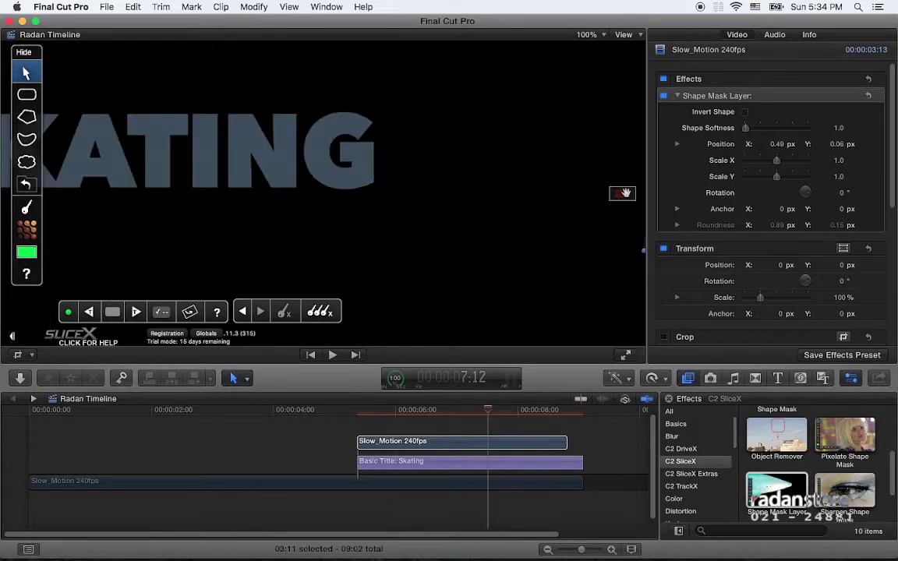
scroll(624, 193, right, 5)
scroll(630, 192, right, 3)
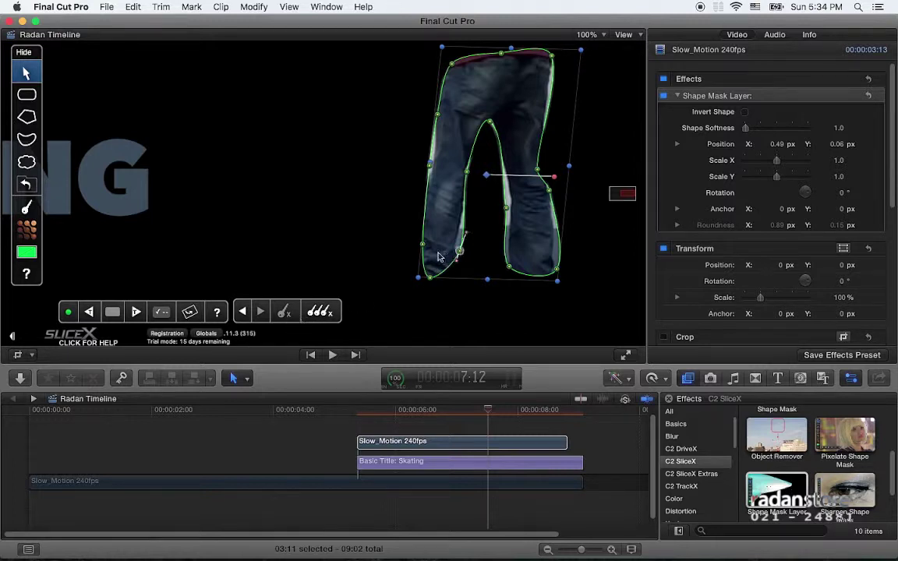
Check the pants mask fit, select a left-leg point, and jump back to the 6:08 keyframe
click(418, 221)
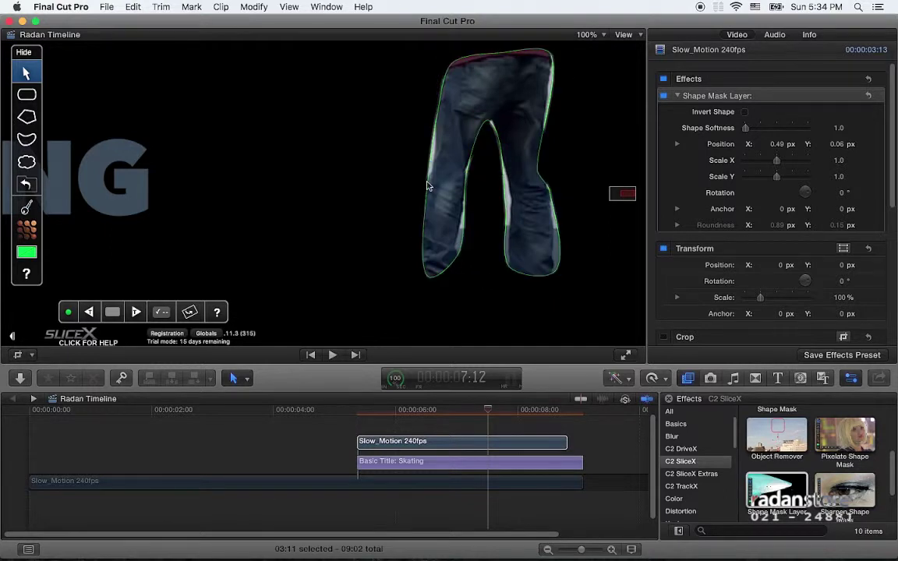
click(428, 185)
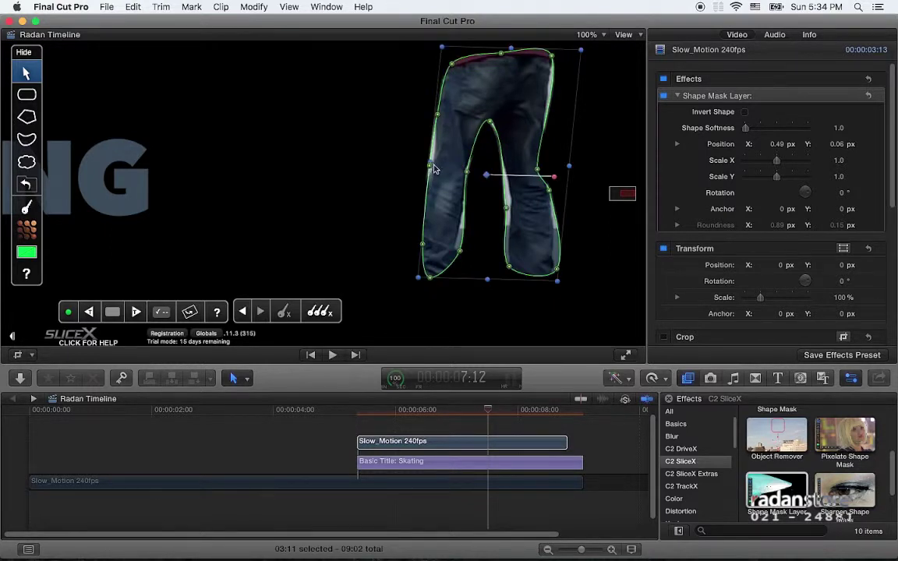
click(431, 167)
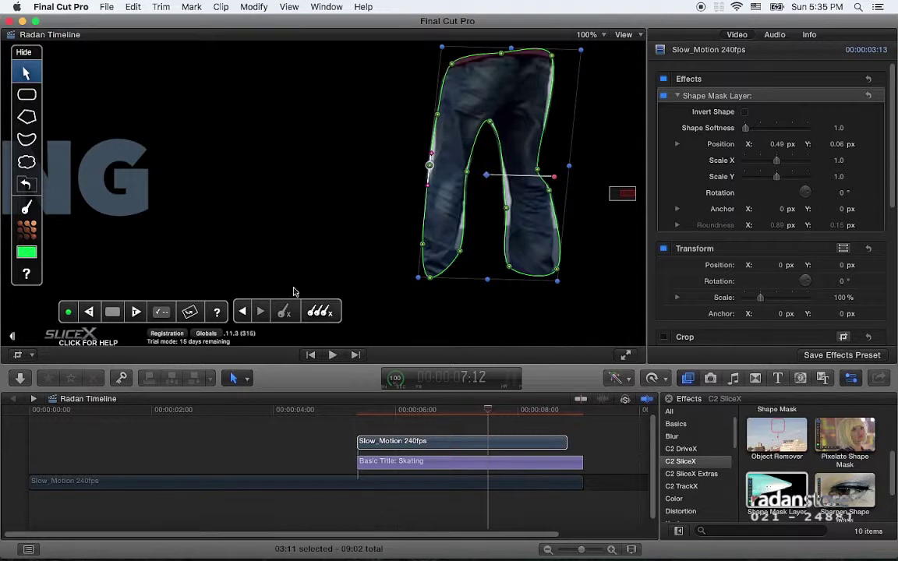
click(244, 313)
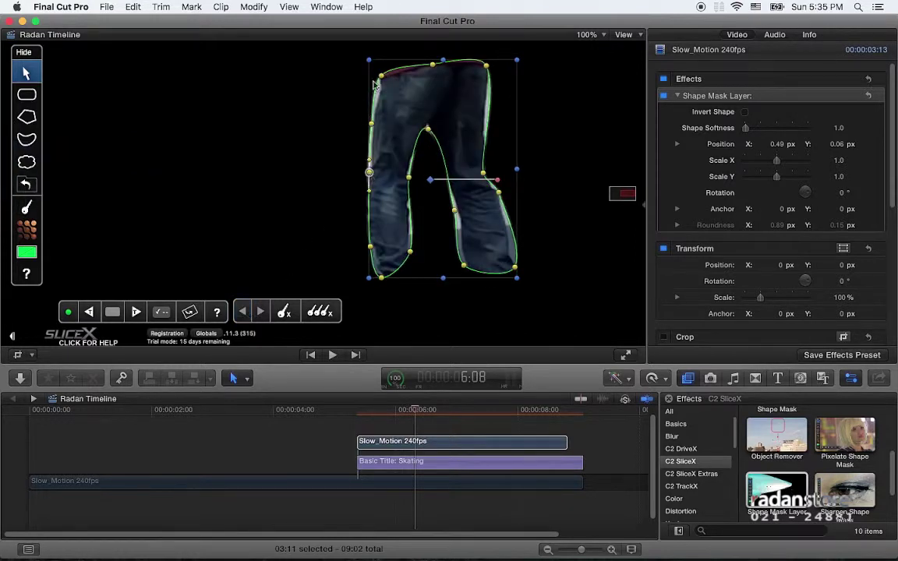
At 6:08, drag the mask's left-edge and inner-leg points to fit the jeans
click(373, 127)
click(371, 174)
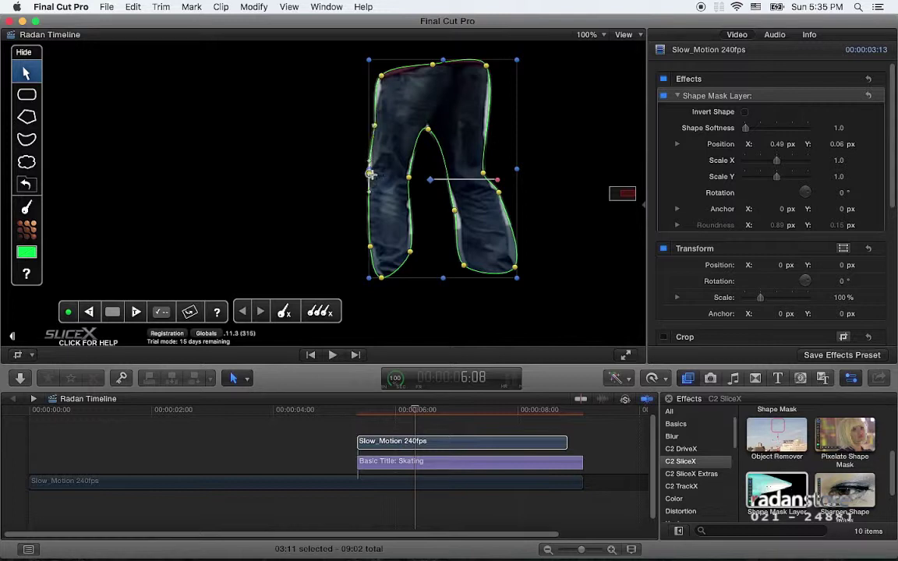
click(411, 252)
drag(411, 251, 409, 252)
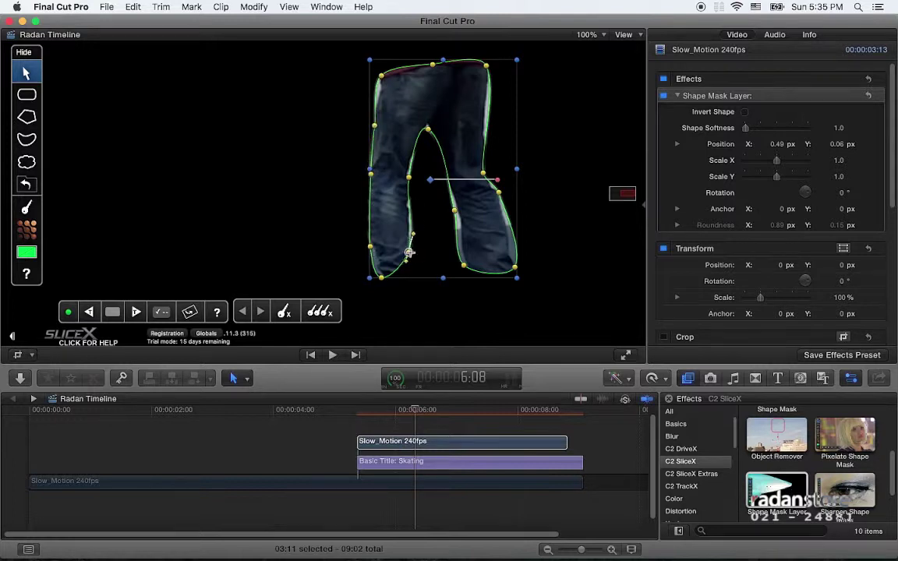
drag(455, 211, 443, 182)
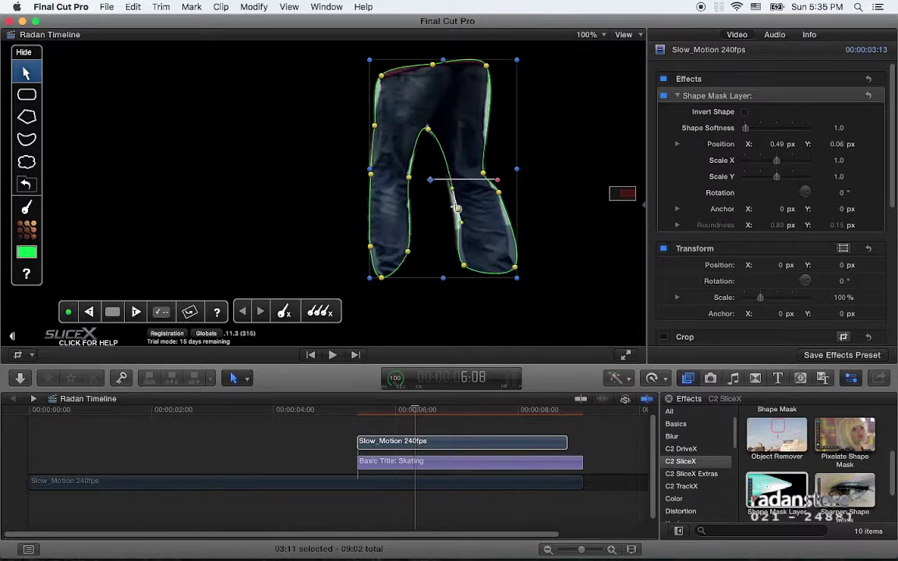
drag(463, 264, 469, 268)
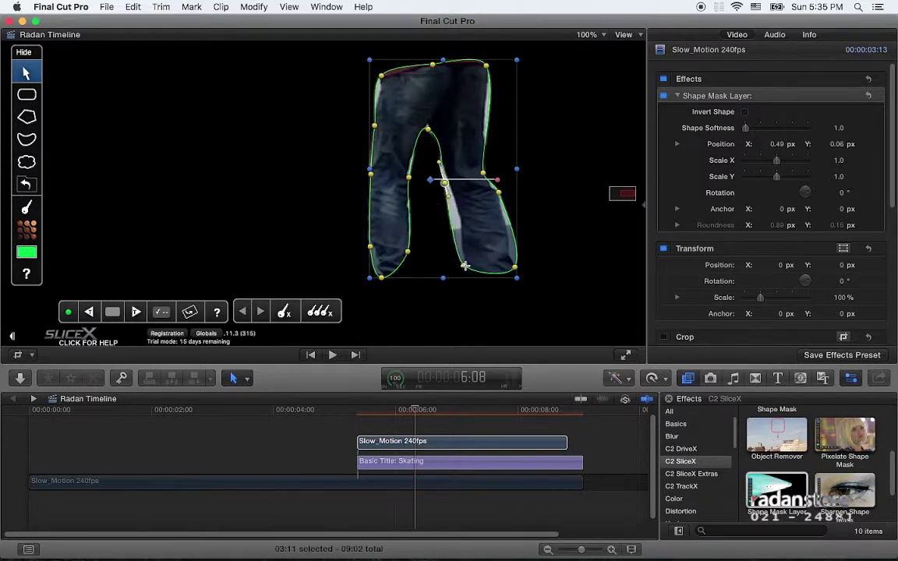
Smooth the inner-leg curve and add a new point, nudged right onto the leg edge
click(444, 184)
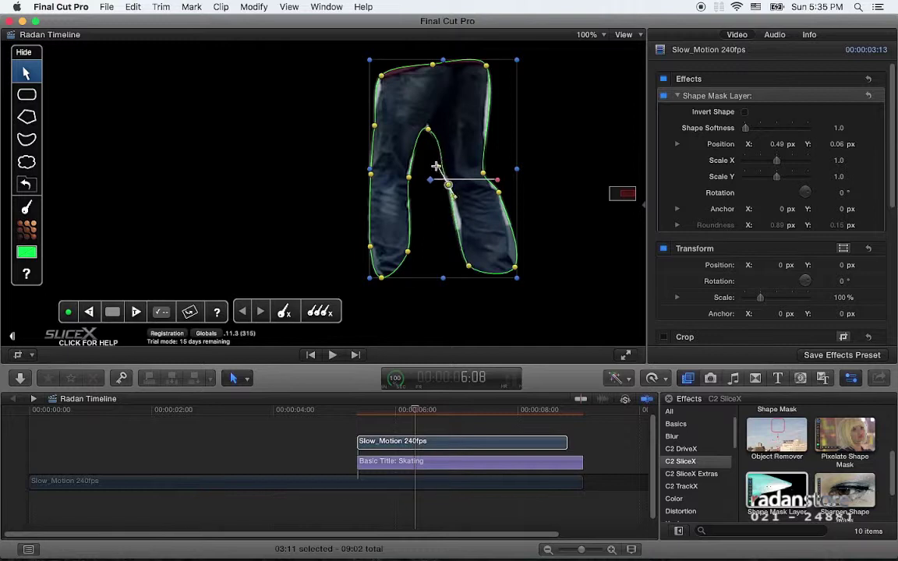
drag(440, 165, 436, 164)
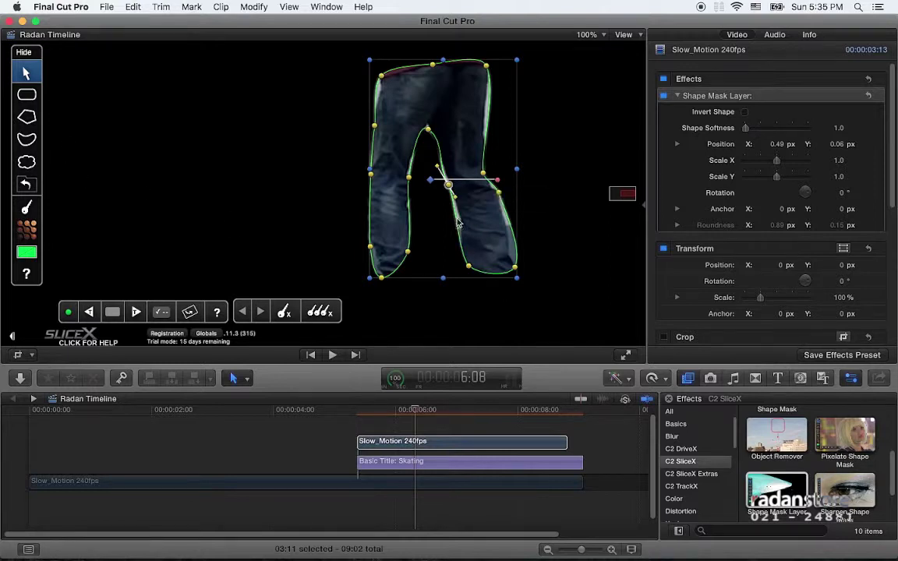
click(457, 219)
drag(458, 219, 460, 219)
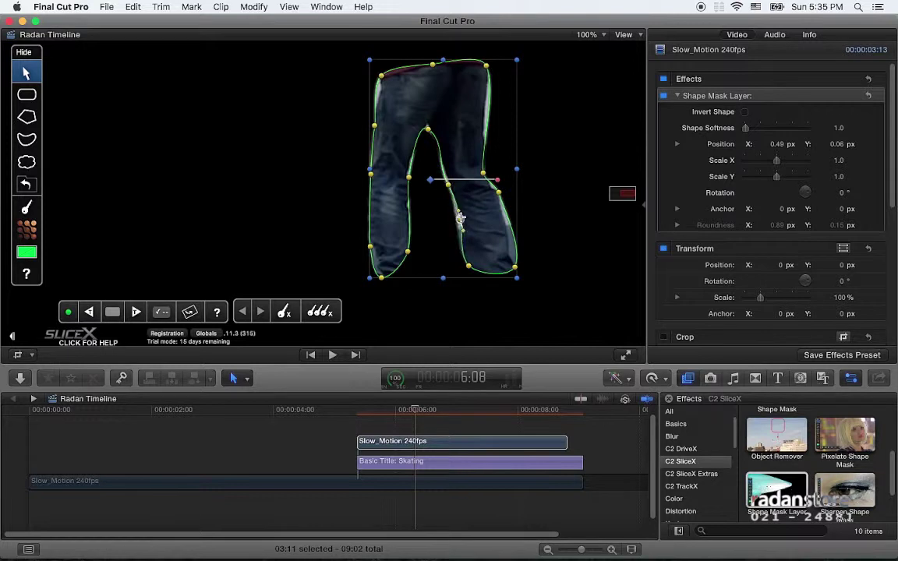
Add and drag points on the right leg's edge at 6:08 so the mask hugs it
click(511, 226)
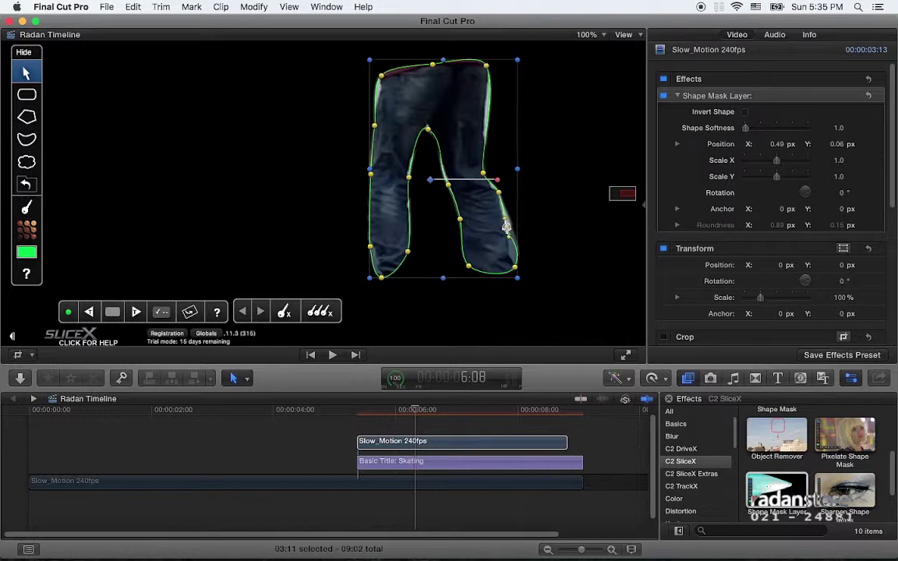
click(514, 270)
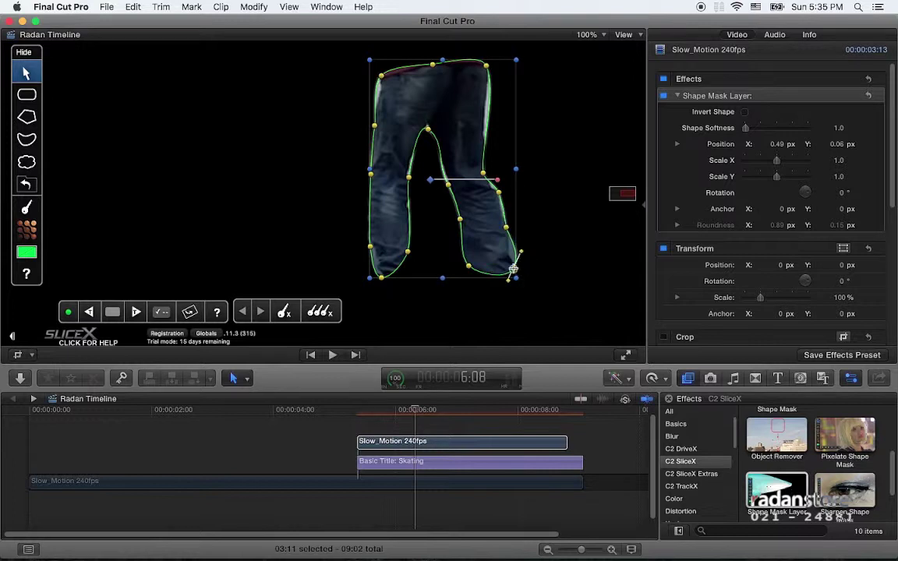
drag(513, 269, 506, 268)
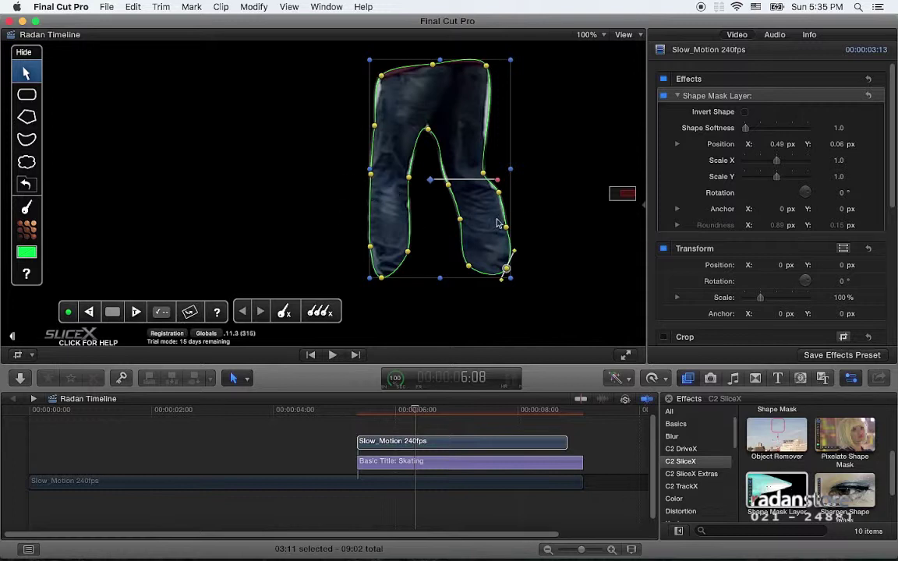
click(491, 165)
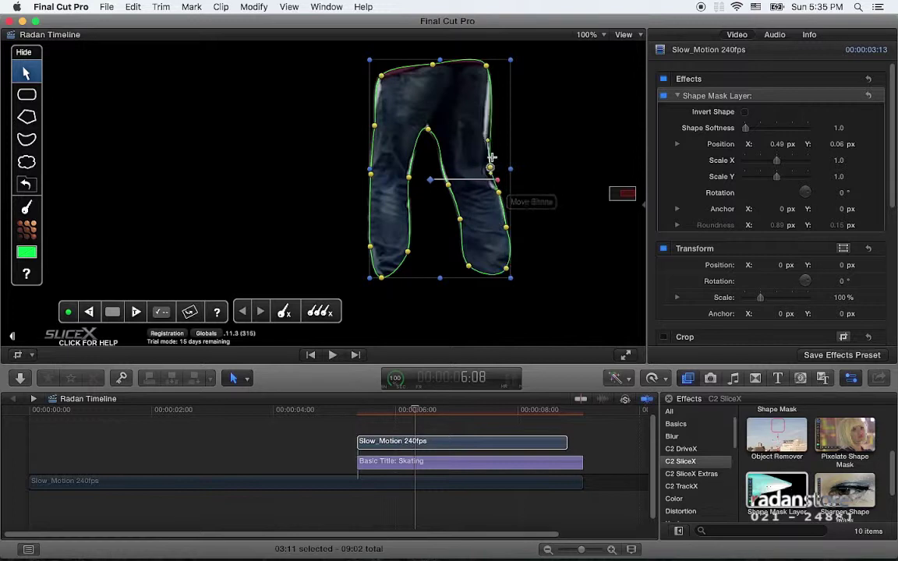
drag(490, 166, 484, 178)
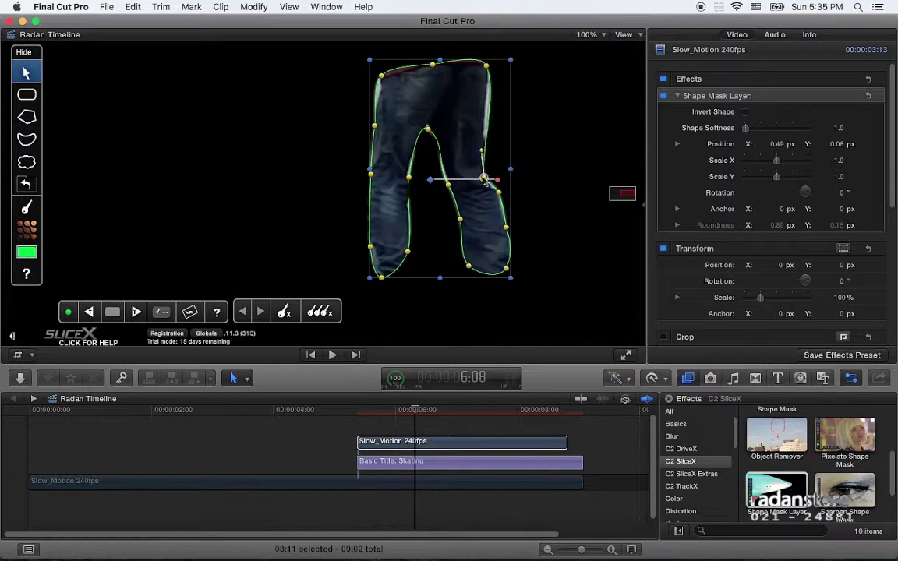
click(490, 125)
click(490, 125)
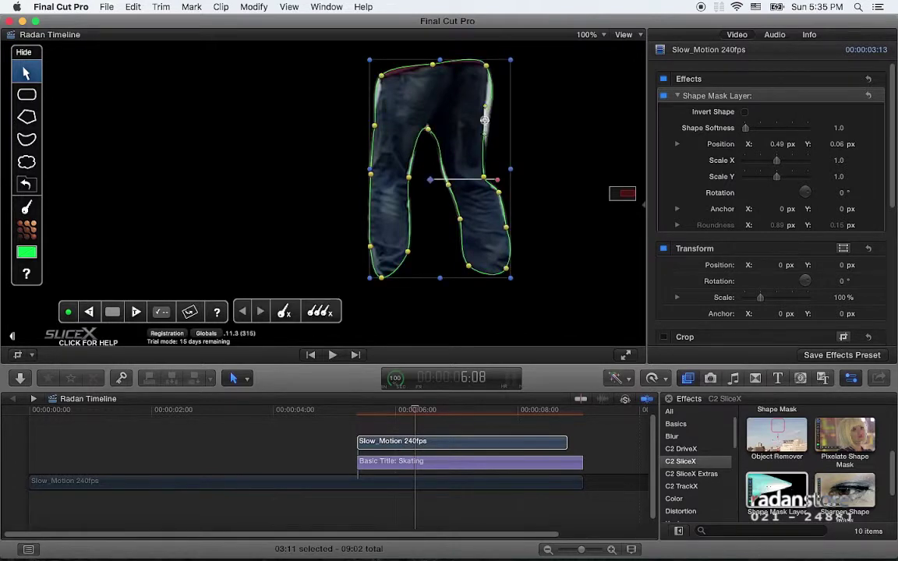
At 6:20, pull the mask's lower-left edge out to the leg and reselect the inner-leg points
click(447, 410)
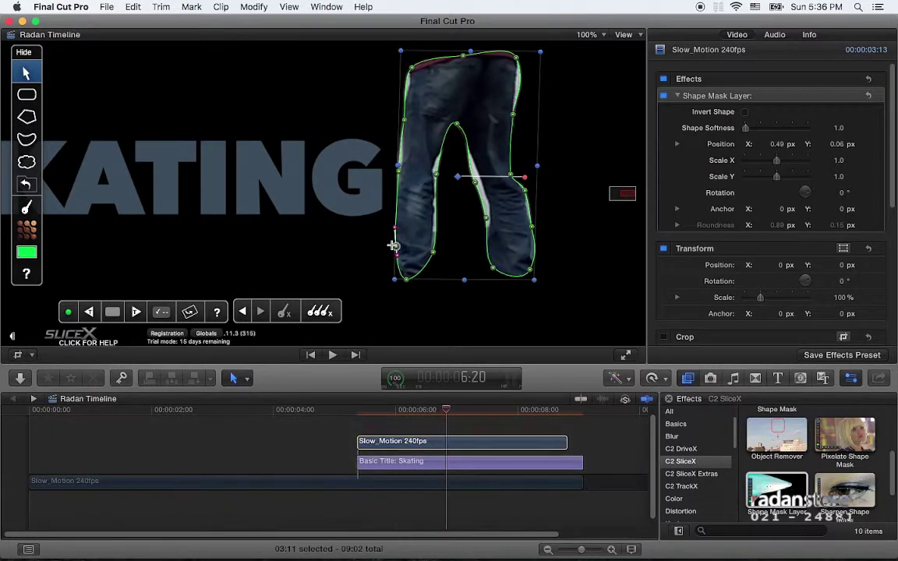
drag(397, 246, 388, 247)
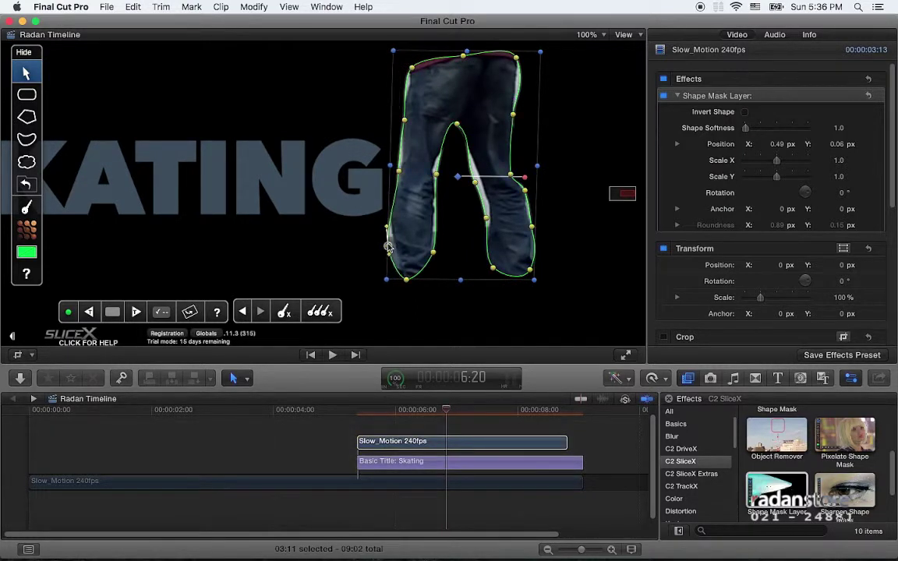
drag(388, 247, 390, 227)
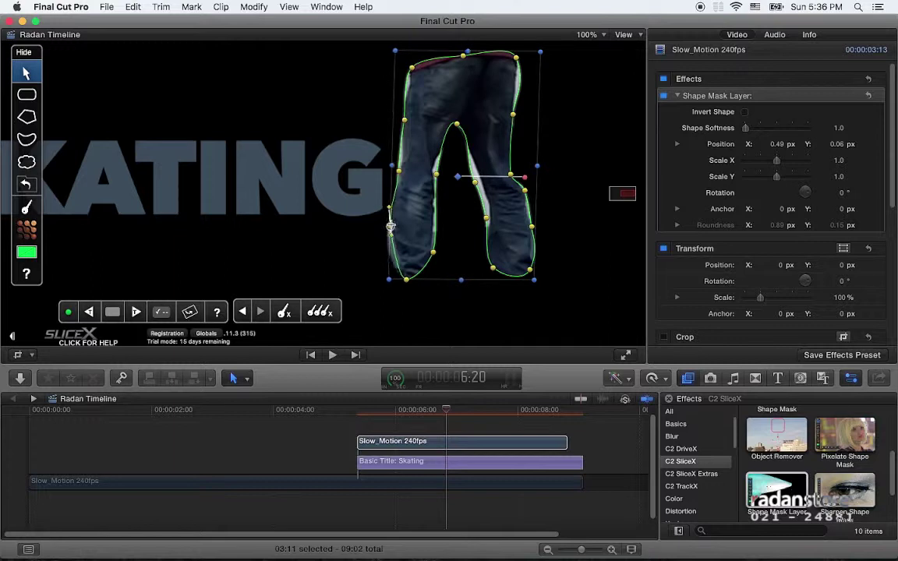
click(436, 177)
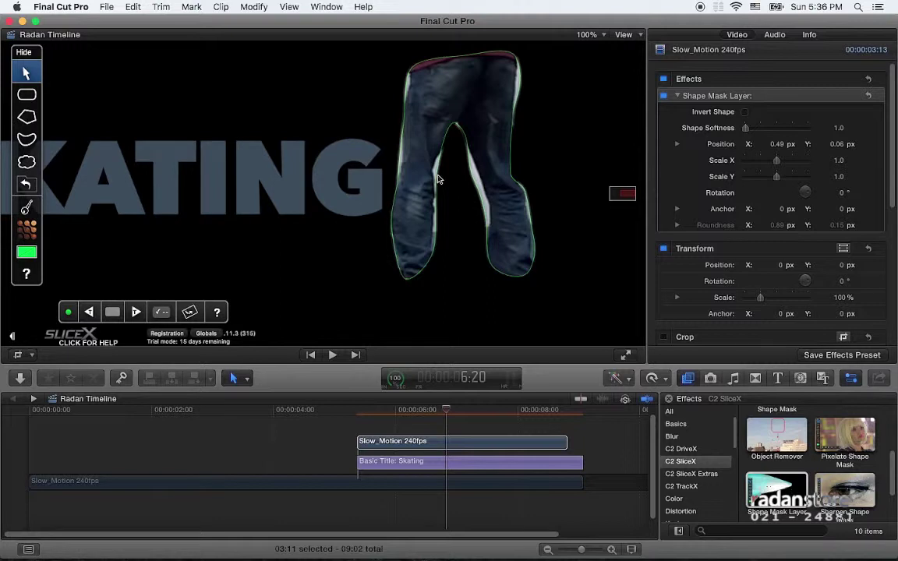
click(436, 175)
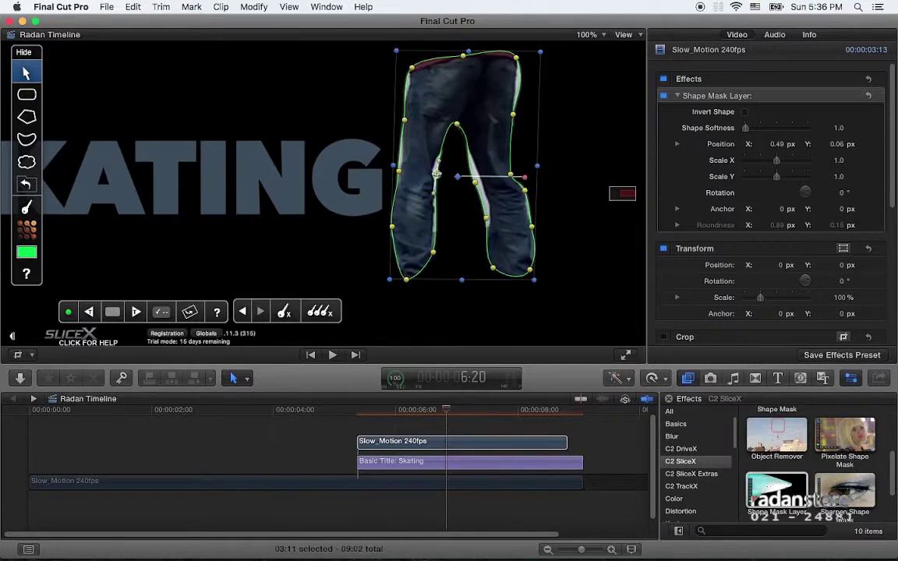
click(435, 171)
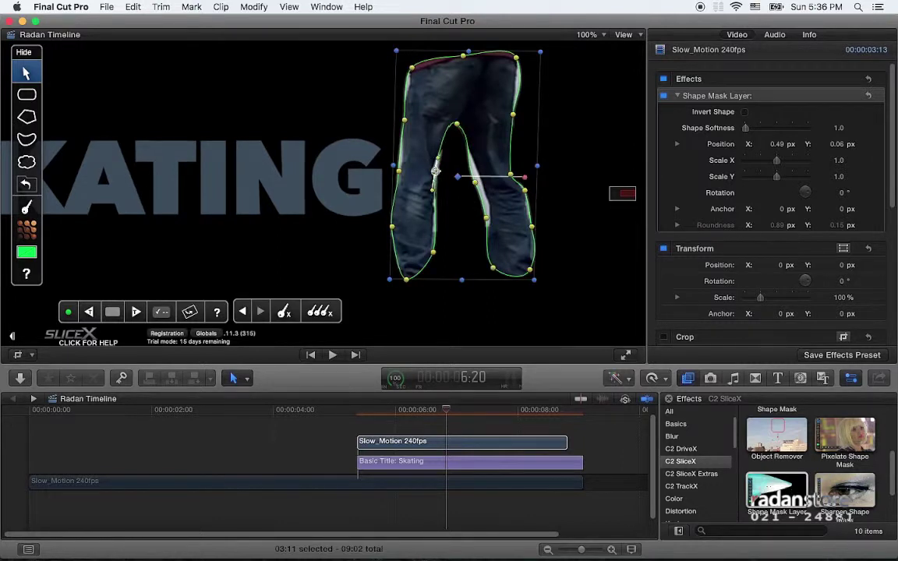
click(480, 180)
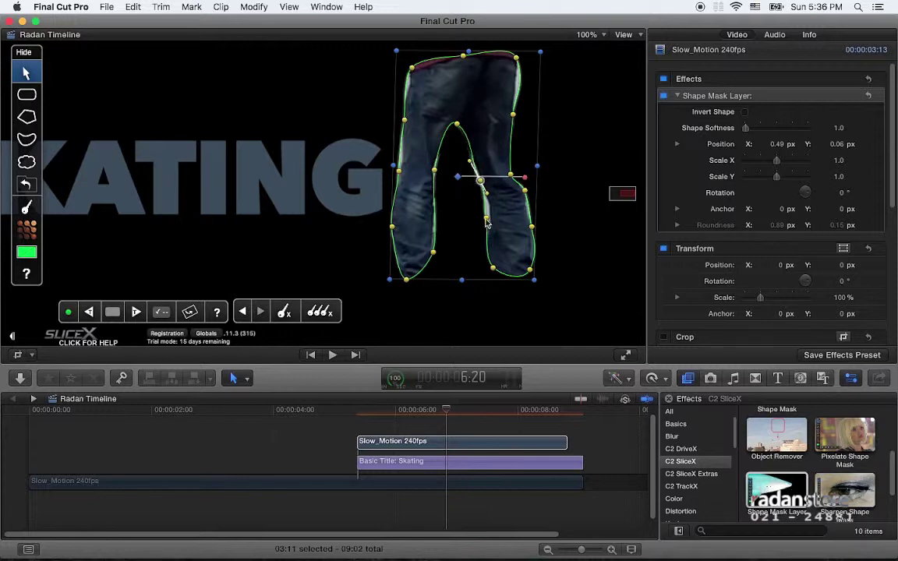
click(488, 218)
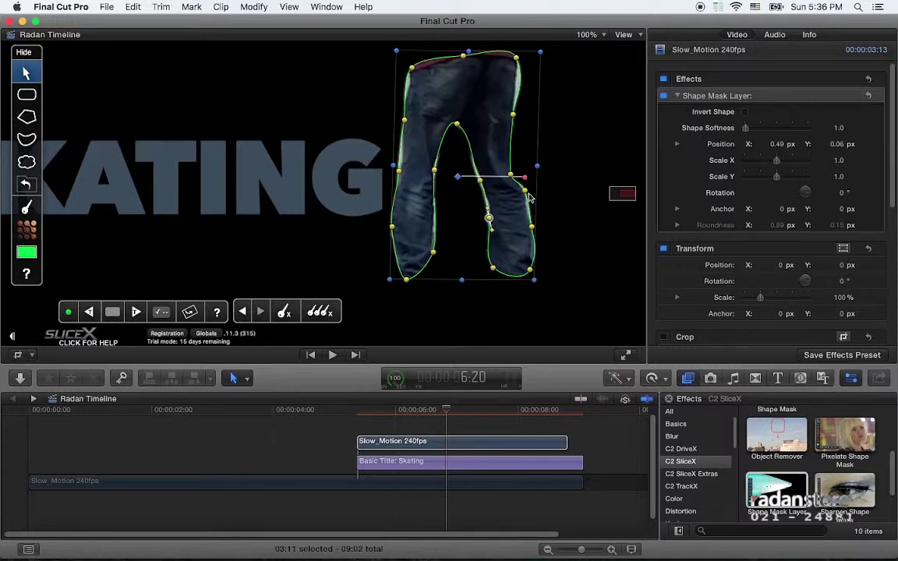
Scrub to 6:21, then step back through the mask keyframes to 6:20 and earlier
click(466, 410)
mouse_move(466, 411)
mouse_down()
mouse_move(428, 411)
mouse_move(441, 415)
mouse_up()
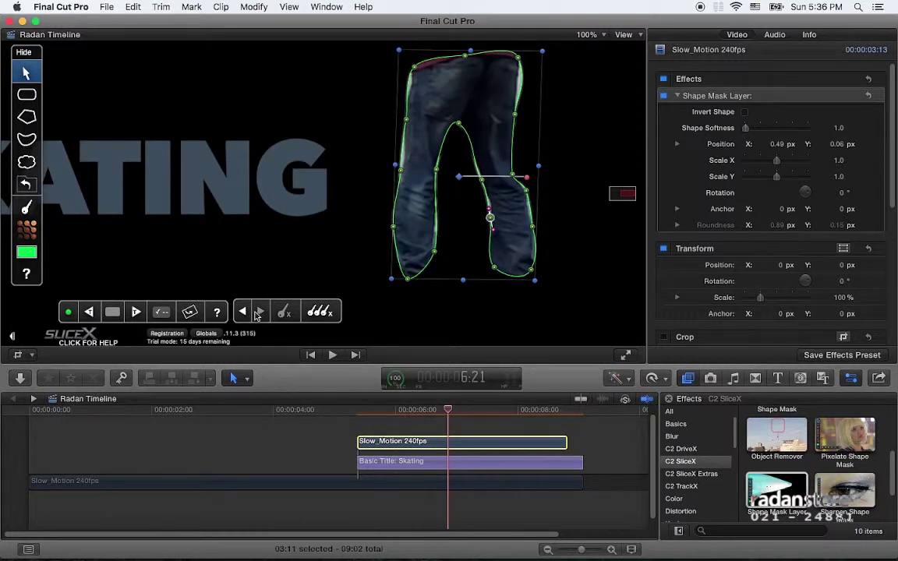
click(248, 312)
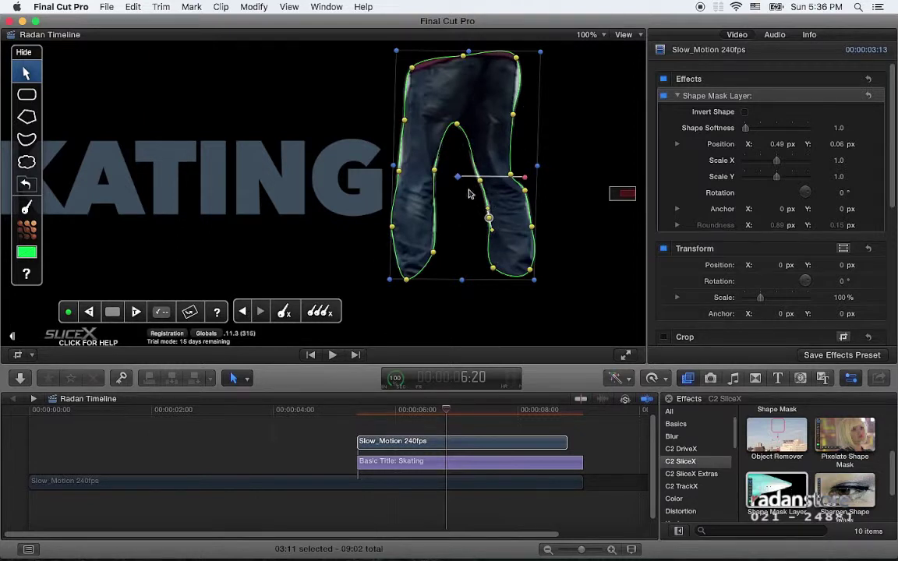
click(243, 313)
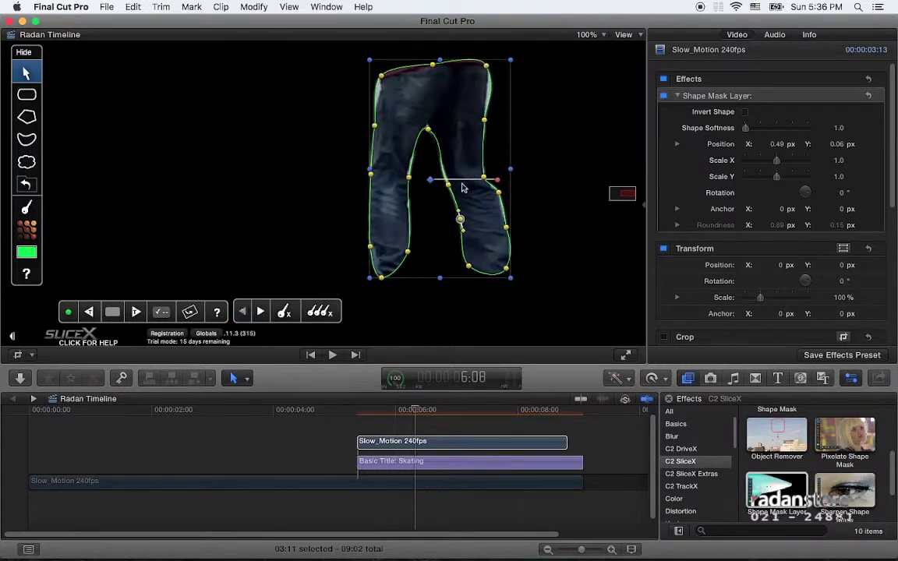
Adjust the jeans mask points and check the fit at later frames around 6:12 onward
click(449, 184)
drag(419, 409, 430, 407)
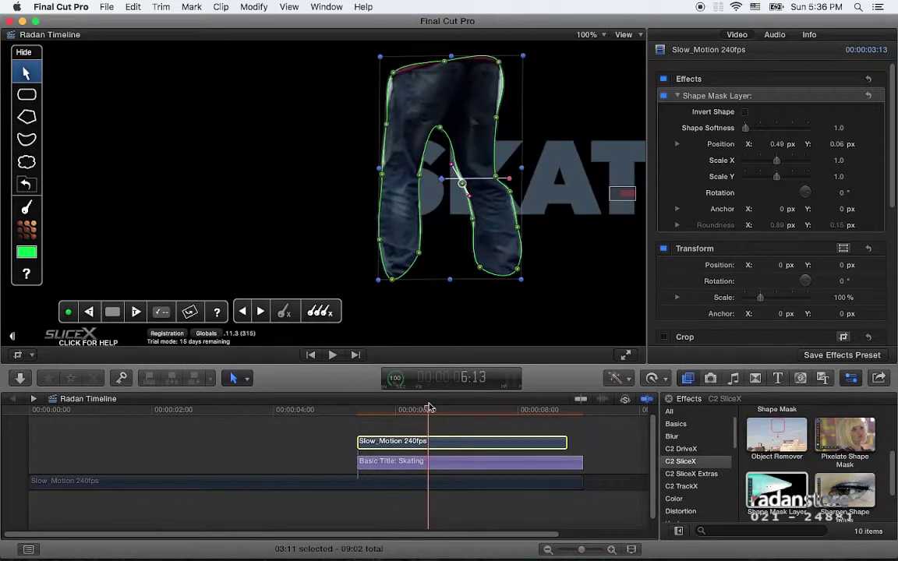
click(462, 183)
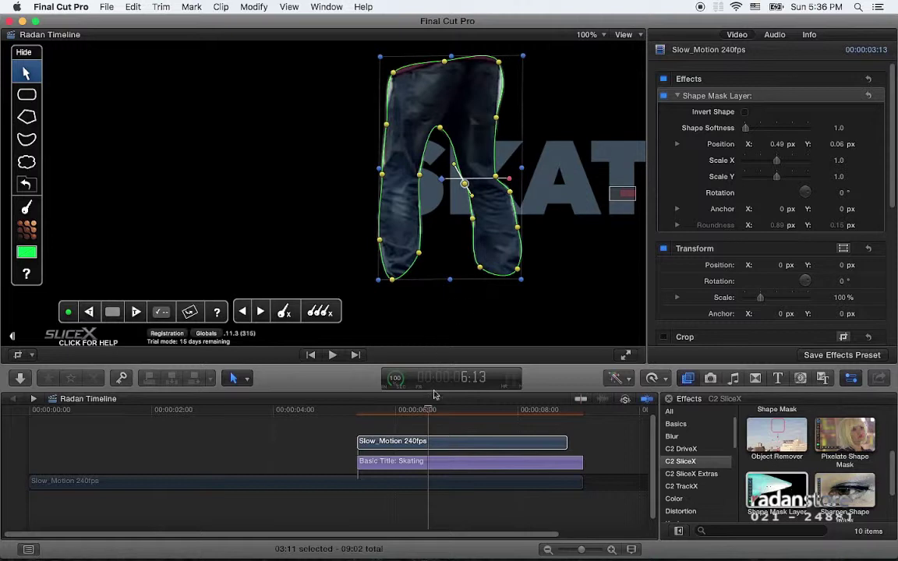
drag(429, 410, 454, 413)
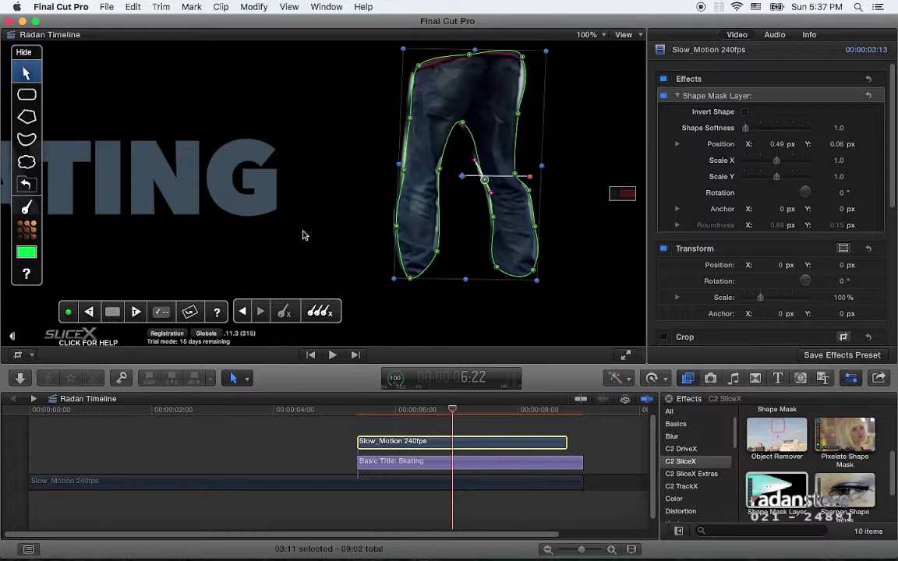
Zoom the viewer to 45% and collapse the Shape Mask Layer to hide the mask outline
click(599, 41)
click(602, 35)
click(602, 35)
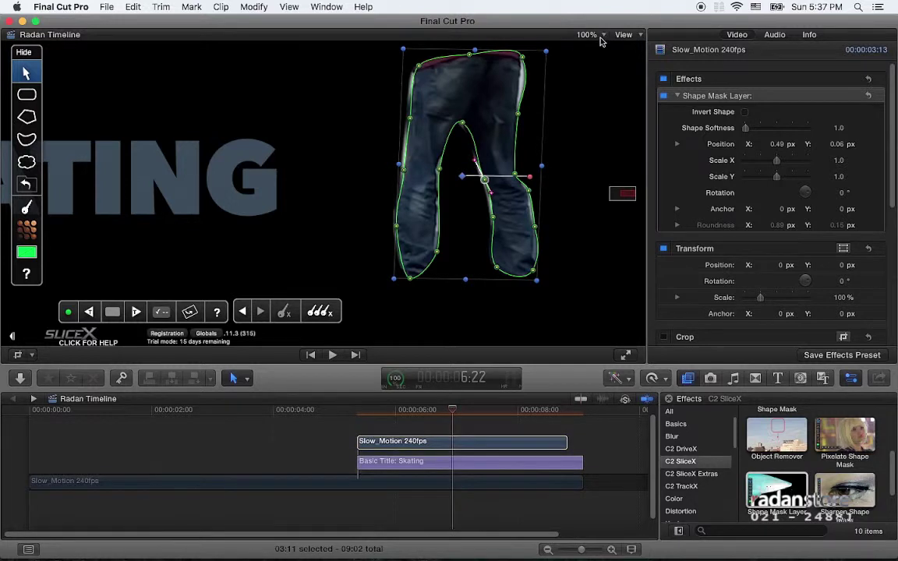
click(603, 35)
click(546, 46)
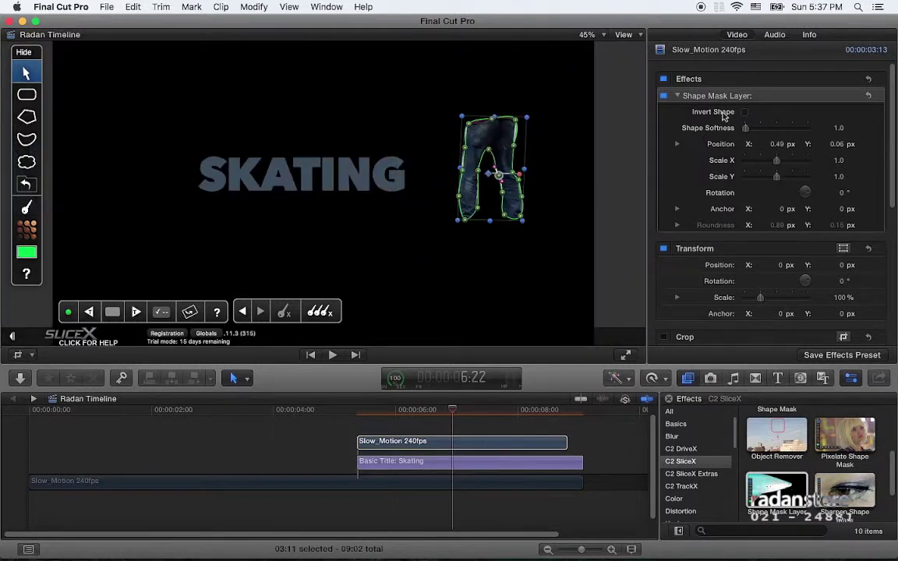
click(677, 95)
click(706, 119)
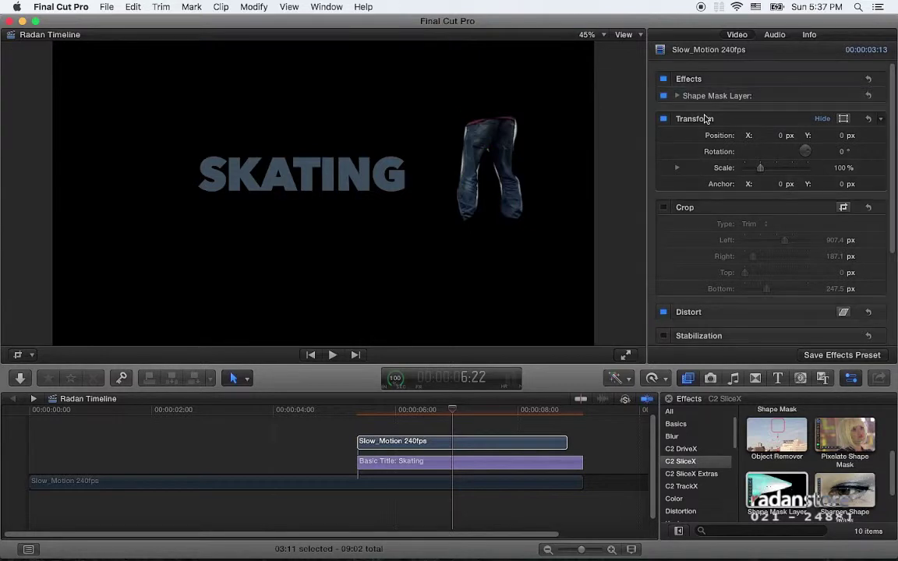
Select the background and masked Slow_Motion clips and scrub to watch the legs pass the SKATING title
click(461, 482)
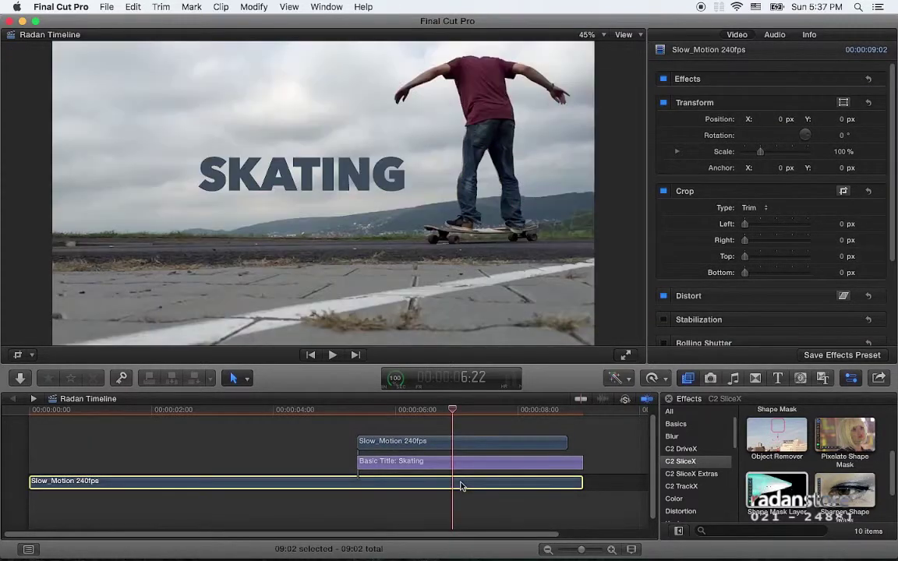
click(413, 442)
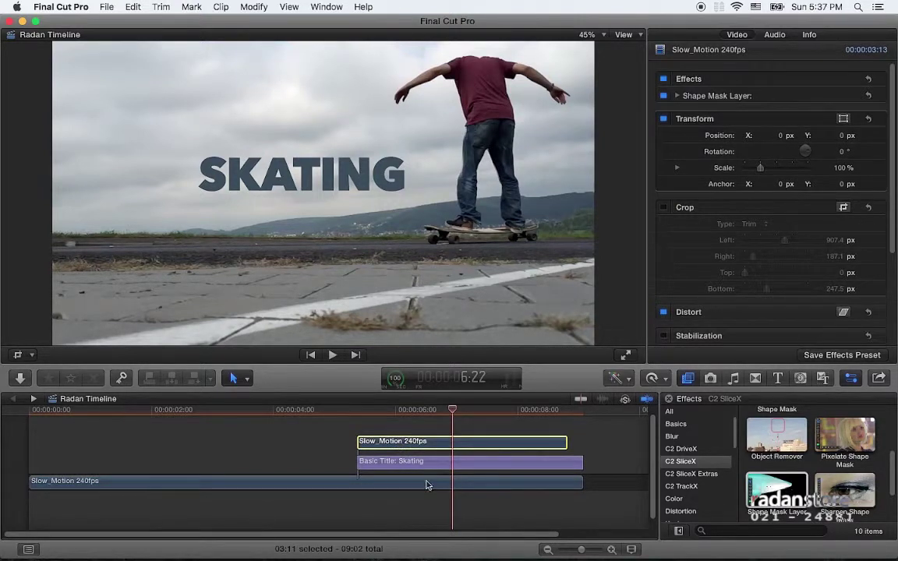
mouse_move(370, 416)
mouse_down()
mouse_move(464, 428)
mouse_move(431, 419)
mouse_move(440, 421)
mouse_up()
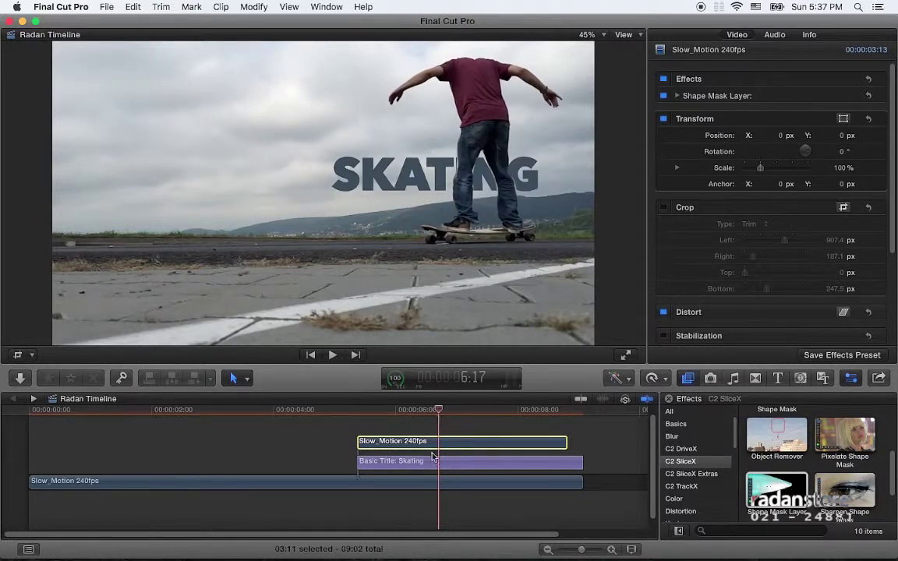
Set the shape mask's Shape Softness to 2.0 and scrub to check the softer leg edges
click(677, 96)
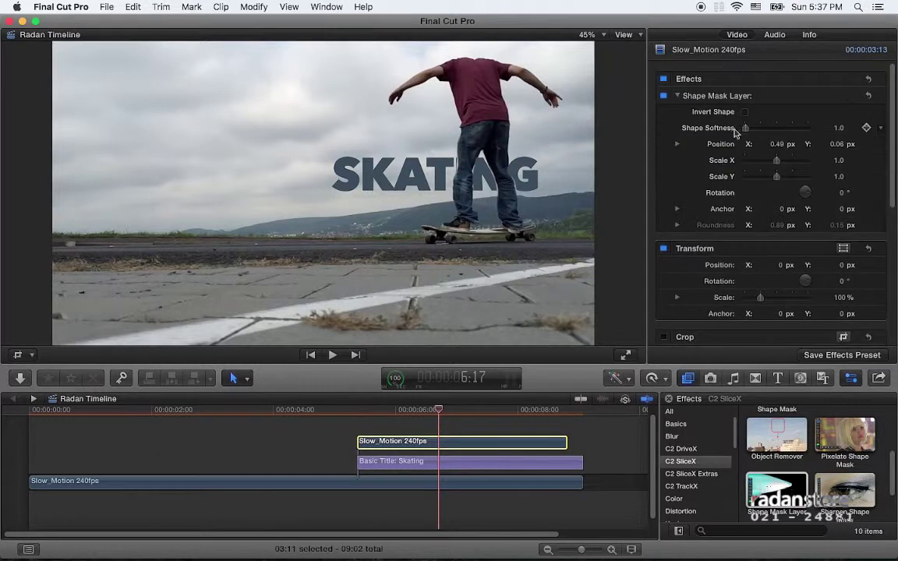
click(838, 127)
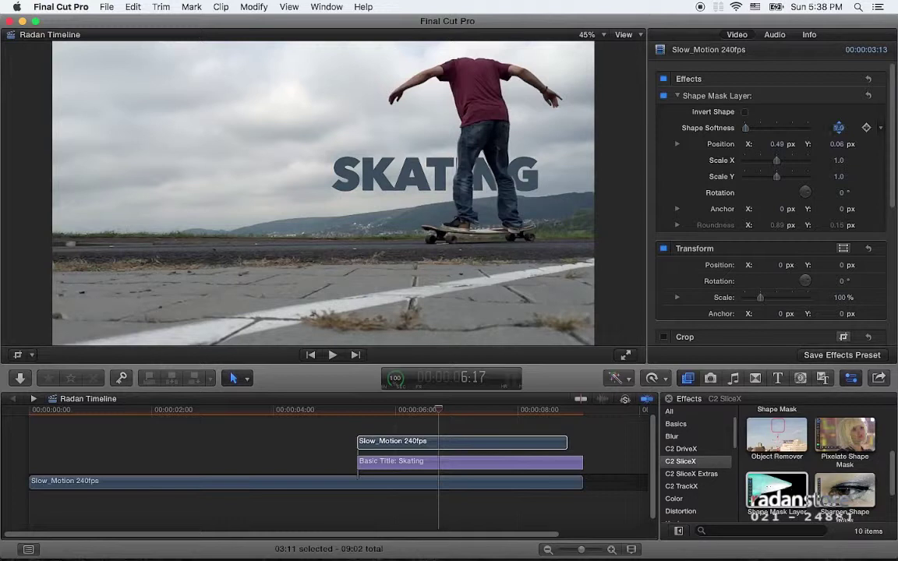
text(2)
key(Return)
mouse_move(459, 411)
mouse_down()
mouse_move(487, 419)
mouse_move(426, 419)
mouse_up()
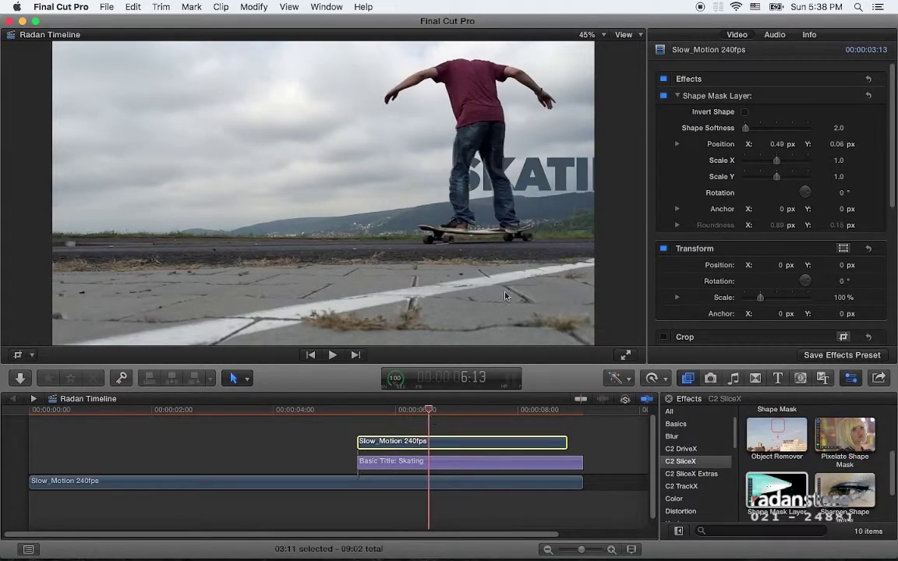
Show the mask shape and step back and forth through frames to review the tracking
click(712, 95)
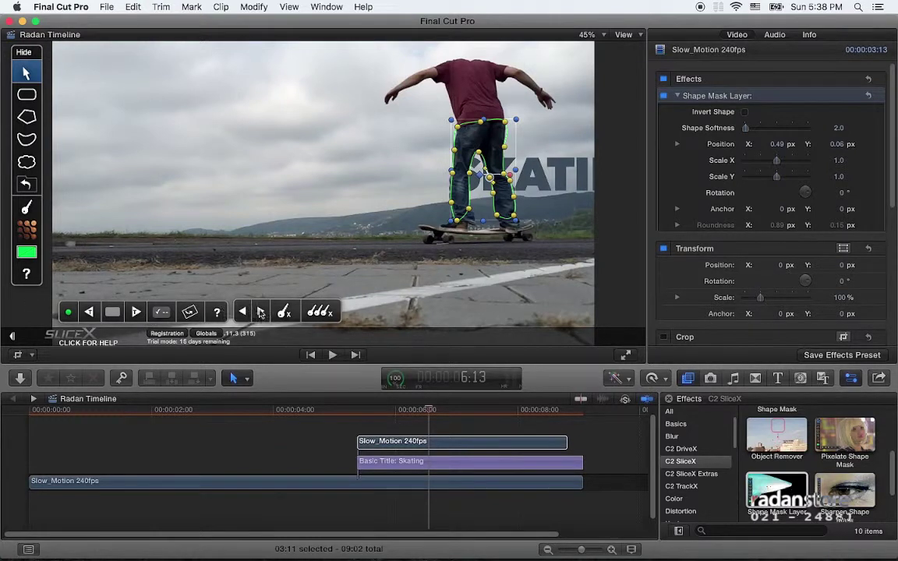
click(246, 312)
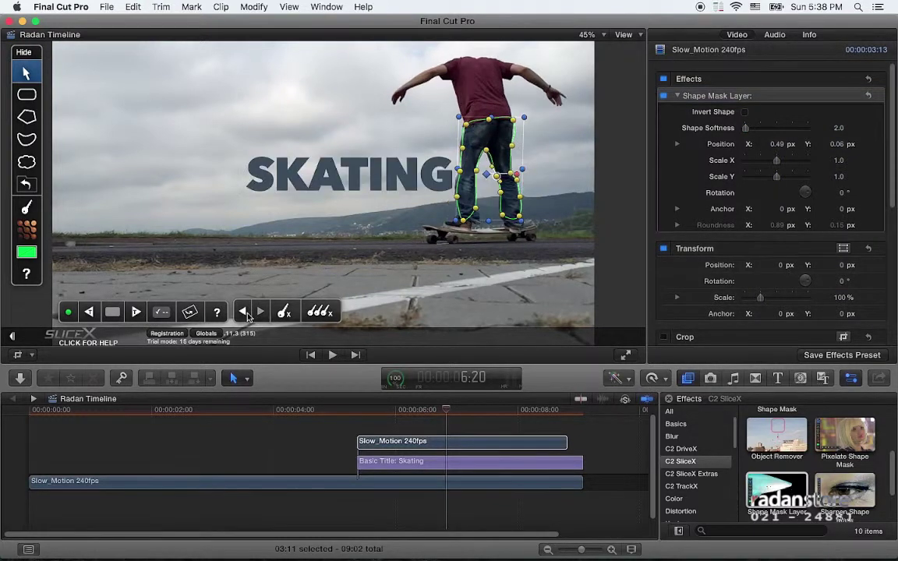
click(244, 312)
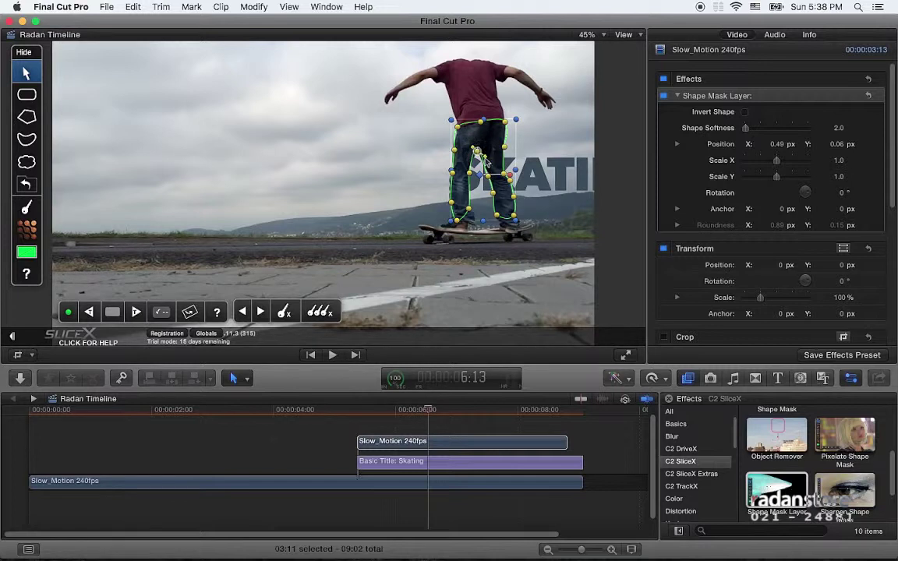
click(420, 410)
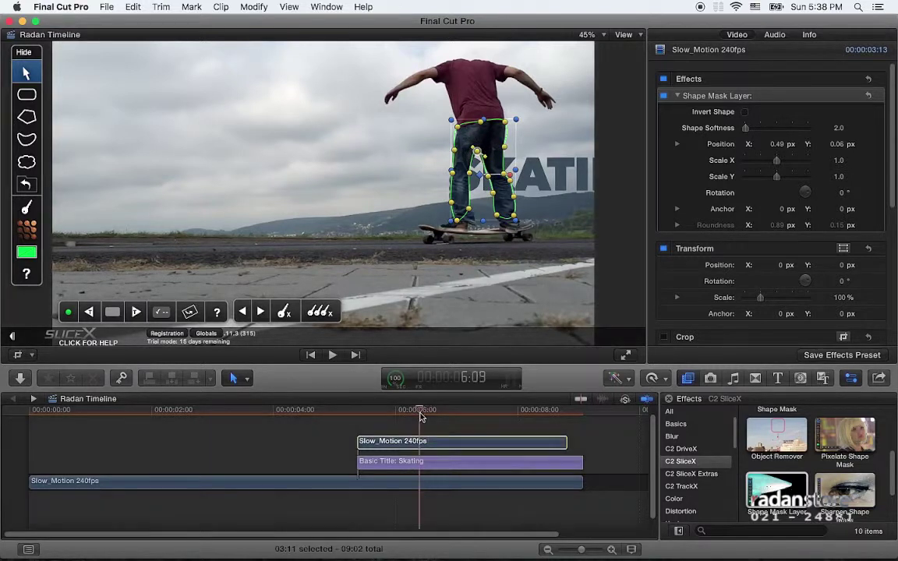
Collapse the mask settings, hide the outline, and park the playhead at the masked clip's 5:09 start
click(677, 95)
click(411, 426)
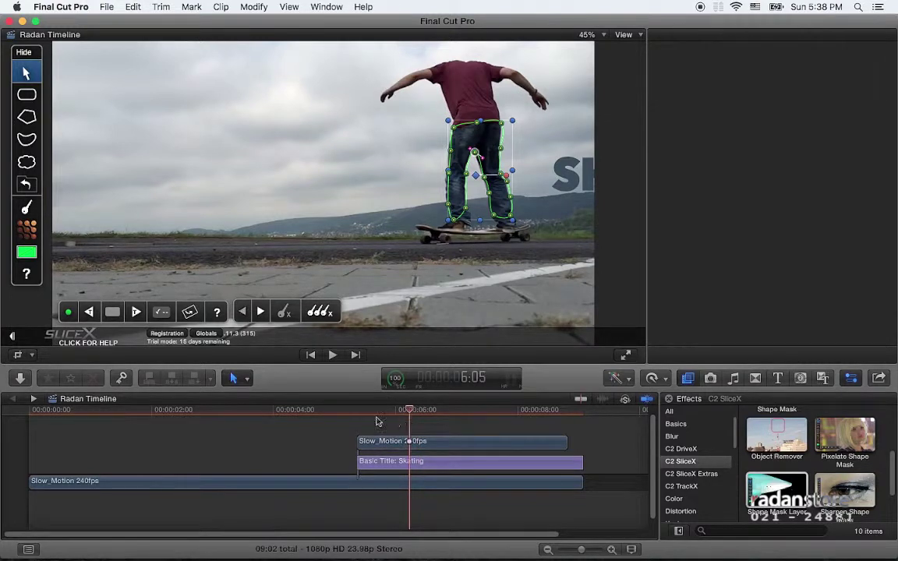
click(367, 441)
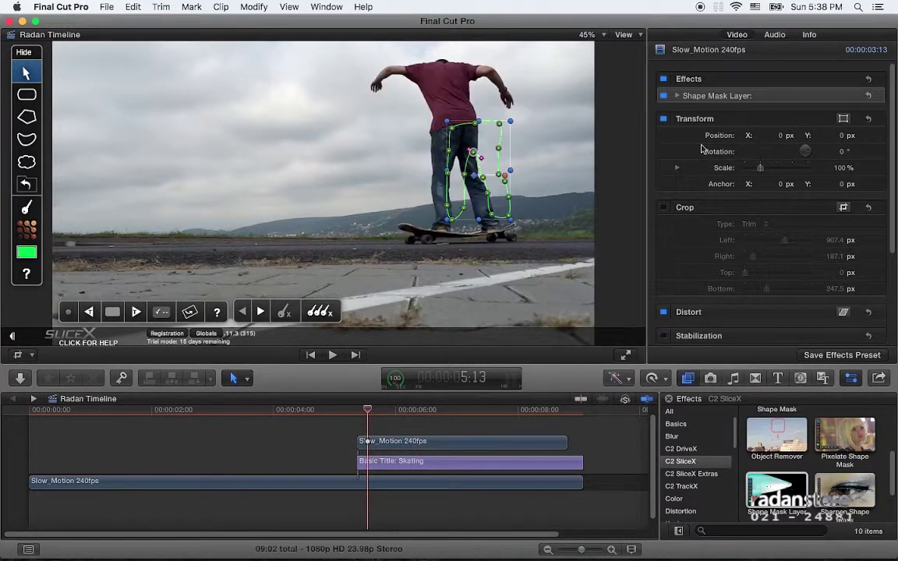
click(739, 108)
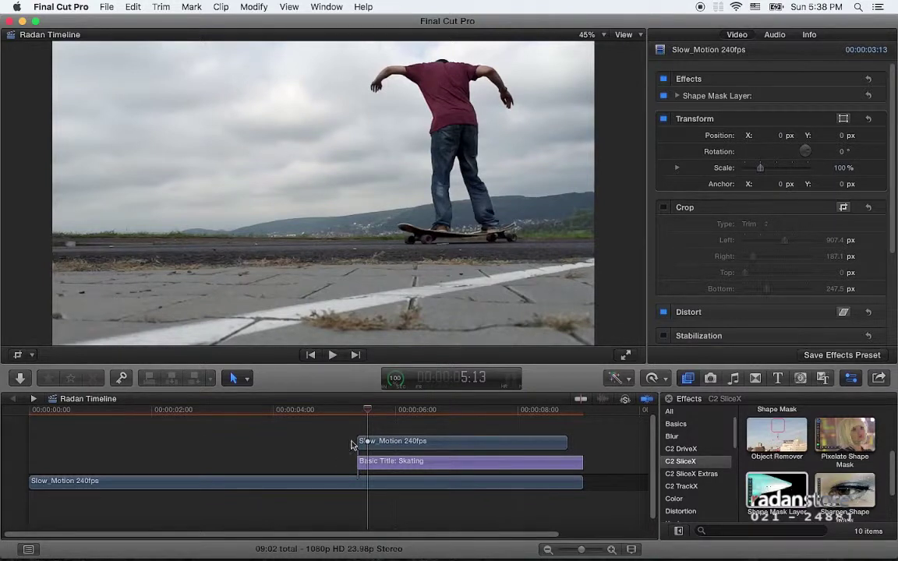
click(358, 411)
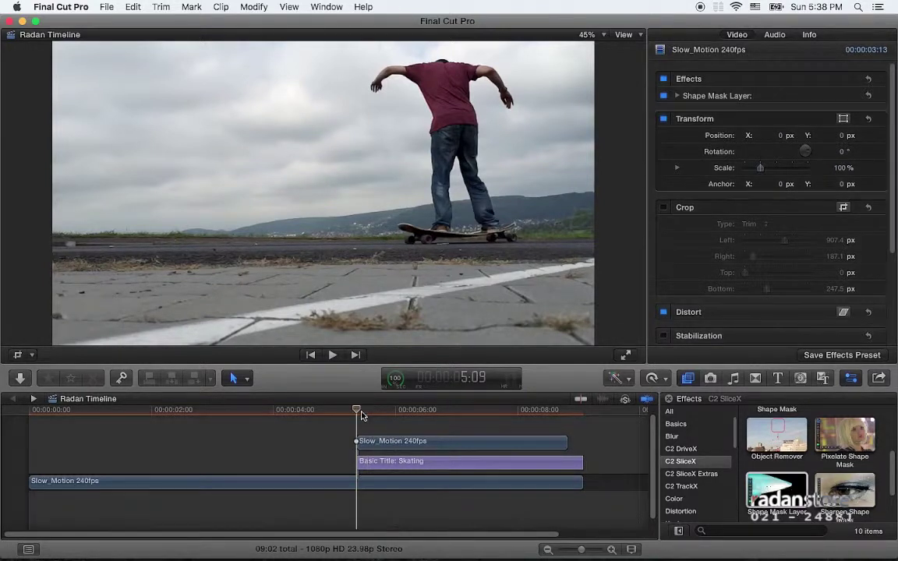
key(space)
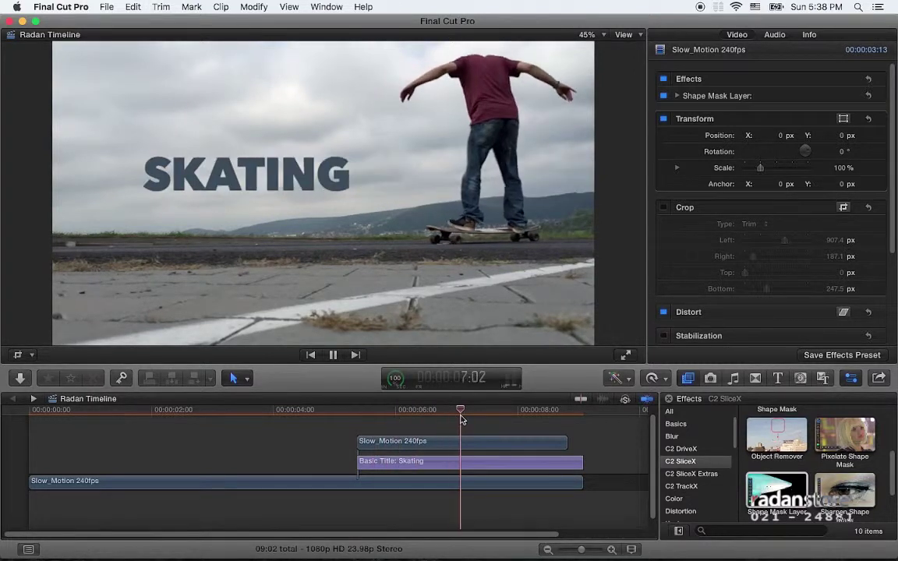
mouse_move(456, 419)
mouse_down()
mouse_move(381, 417)
mouse_move(424, 418)
mouse_up()
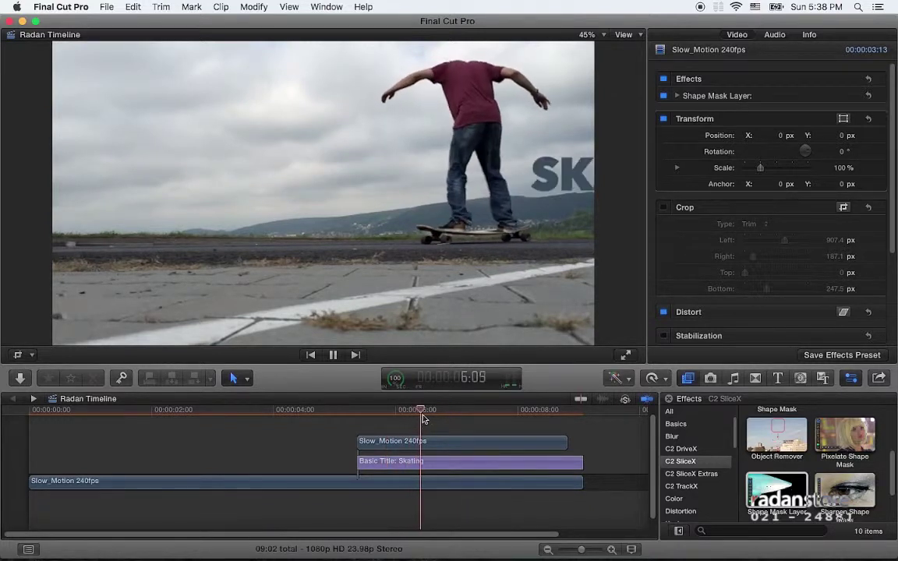
mouse_move(424, 418)
mouse_down()
mouse_move(449, 415)
mouse_move(384, 412)
mouse_up()
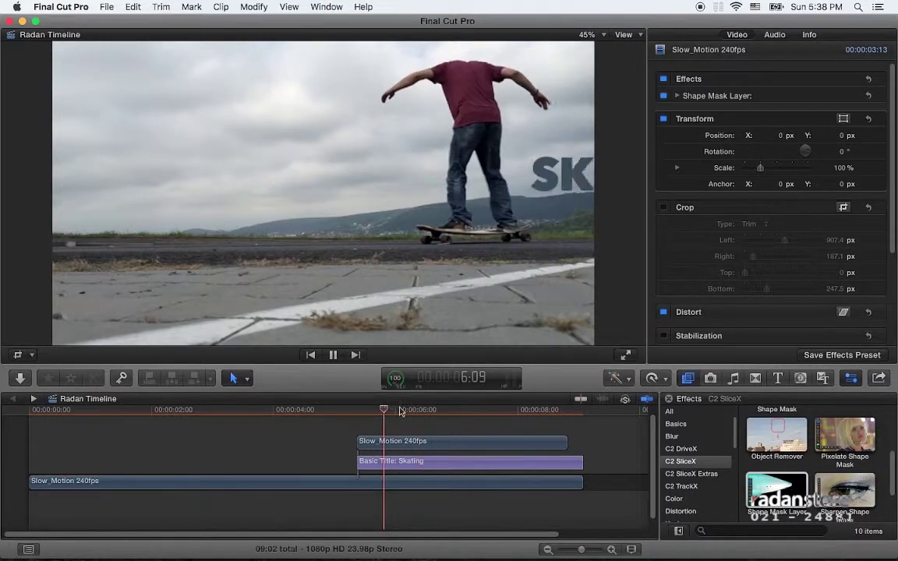
drag(400, 411, 438, 411)
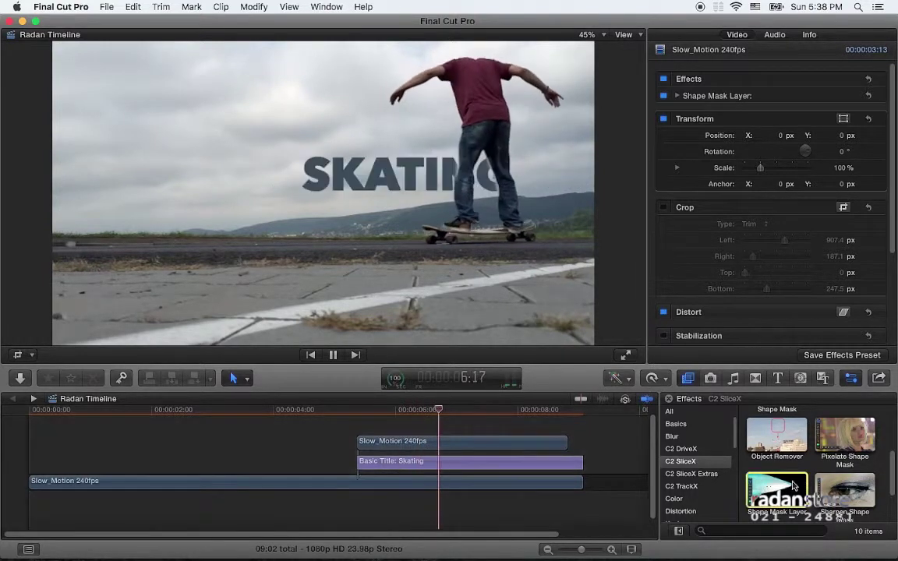
click(367, 414)
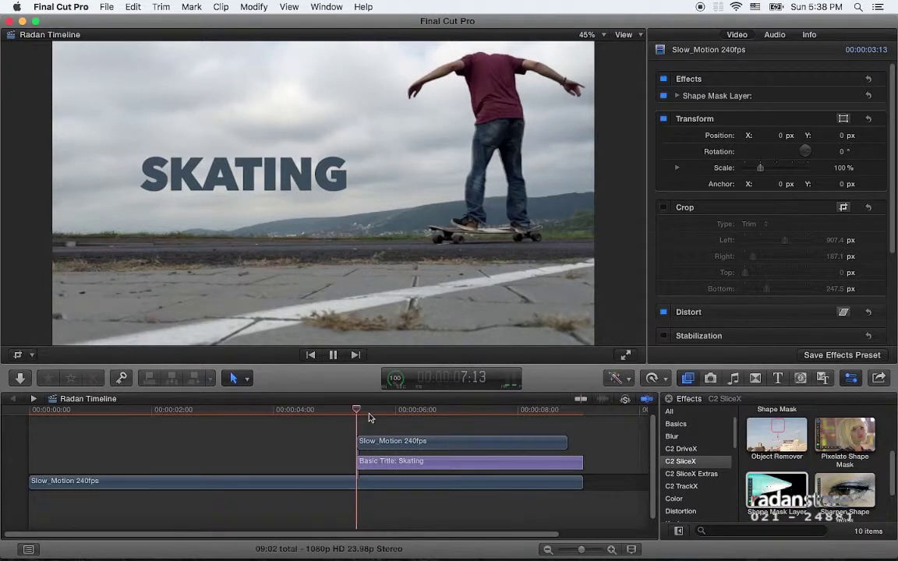
key(space)
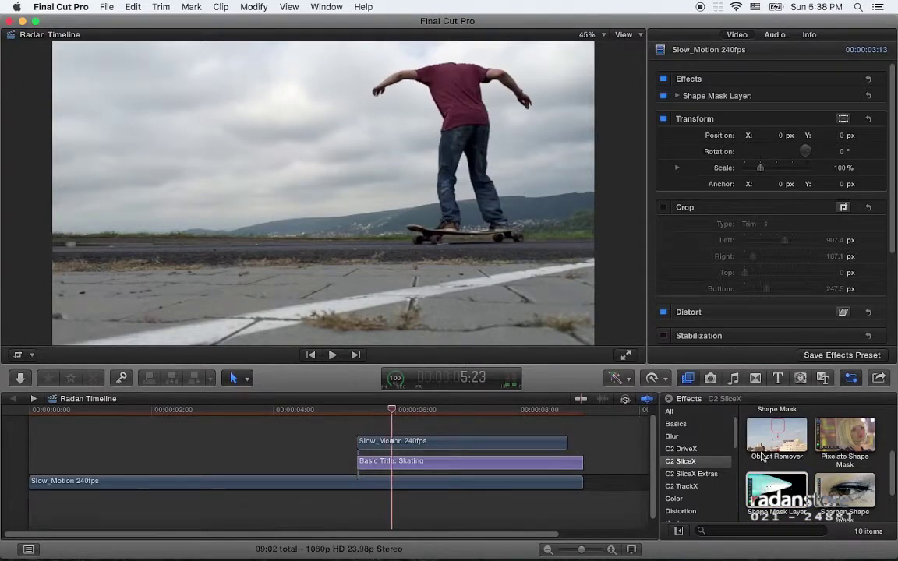